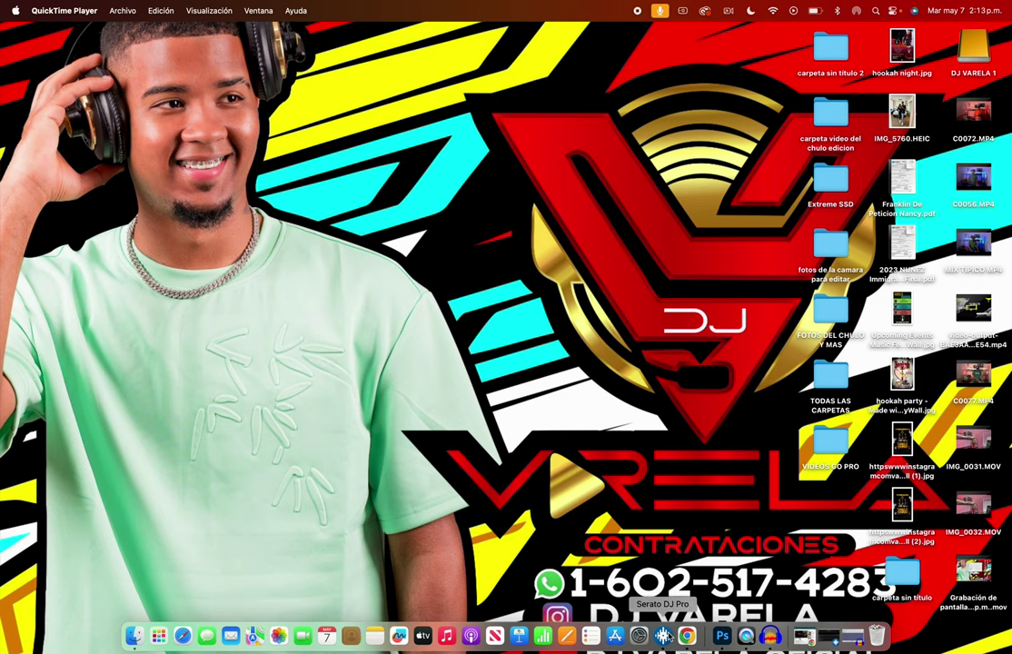
# - Launch Serato DJ Pro and expand its window to full screen
pyautogui.click(665, 637)
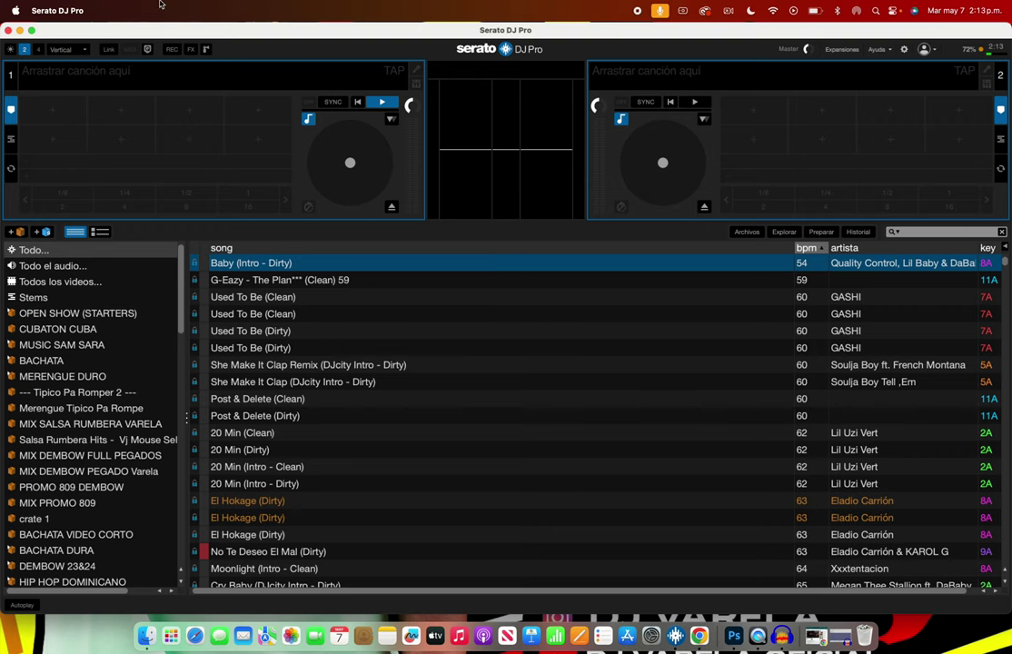
pyautogui.click(33, 31)
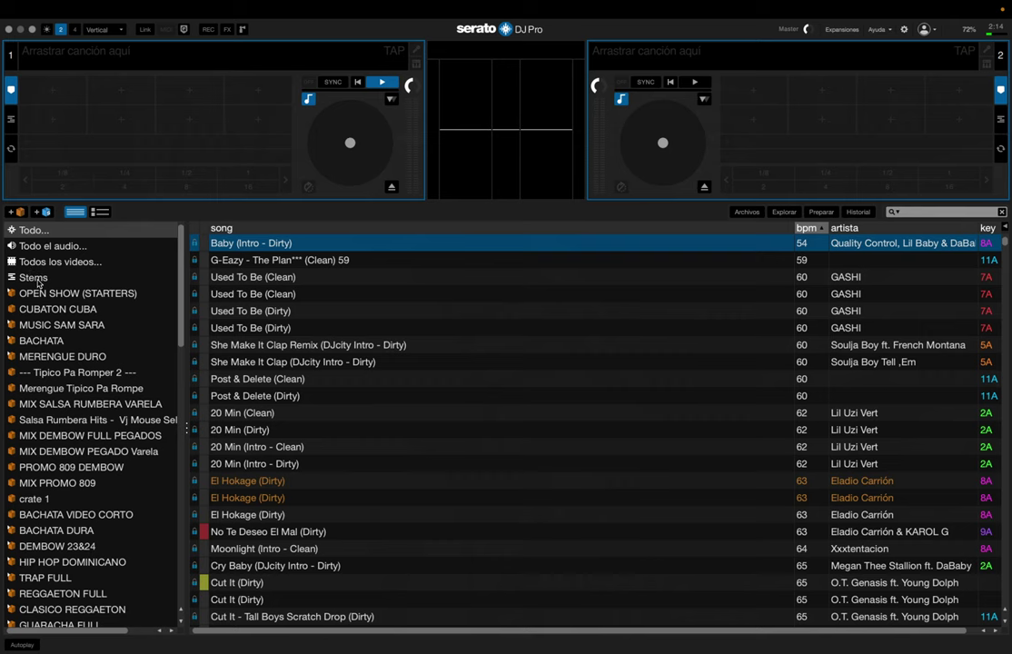
# - Create a new crate in the library and name it MIX DEMBOW
pyautogui.click(19, 213)
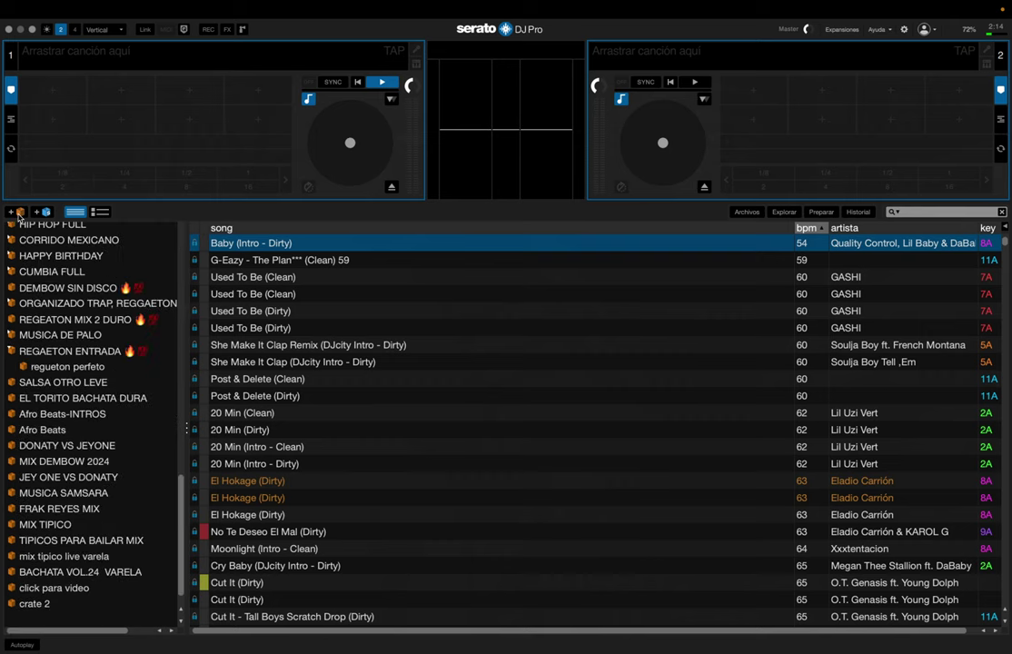
pyautogui.doubleClick(46, 607)
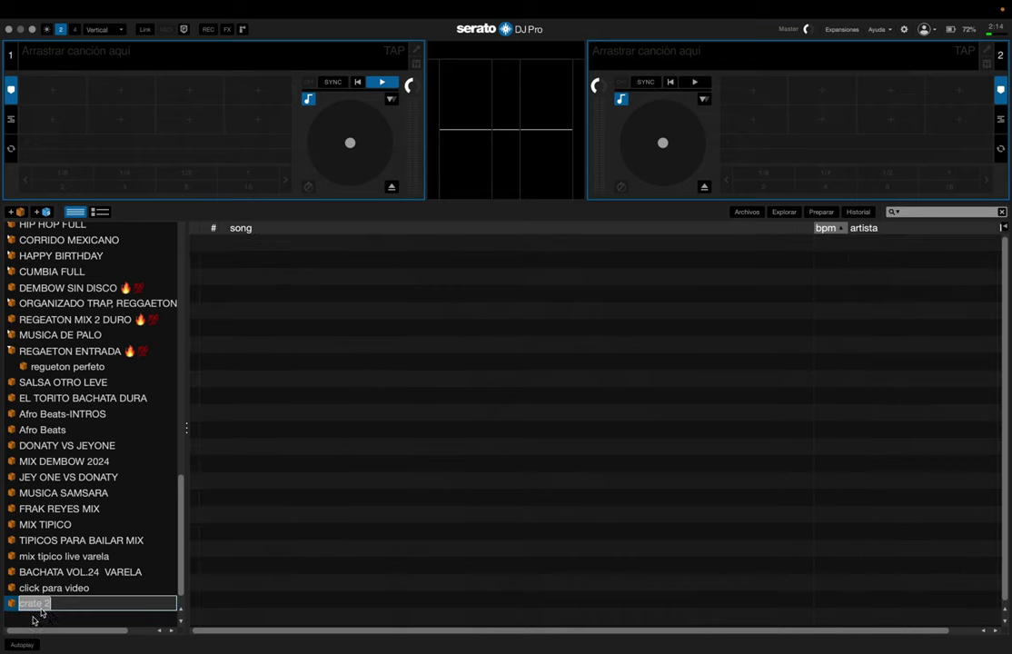
pyautogui.write('MIX')
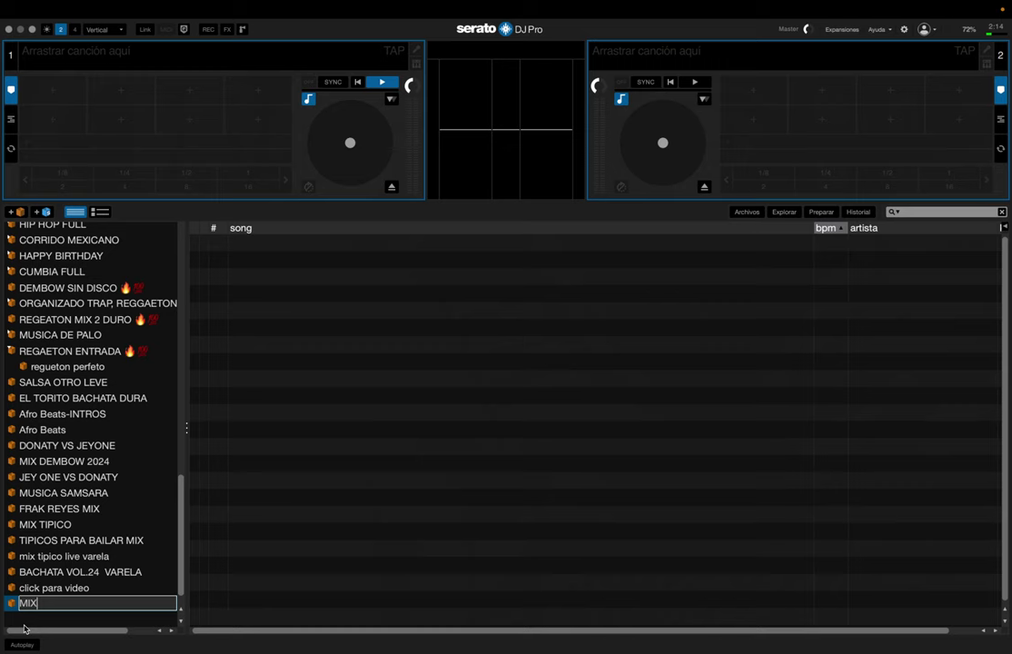
pyautogui.write(' DEMBOW')
pyautogui.press('Return')
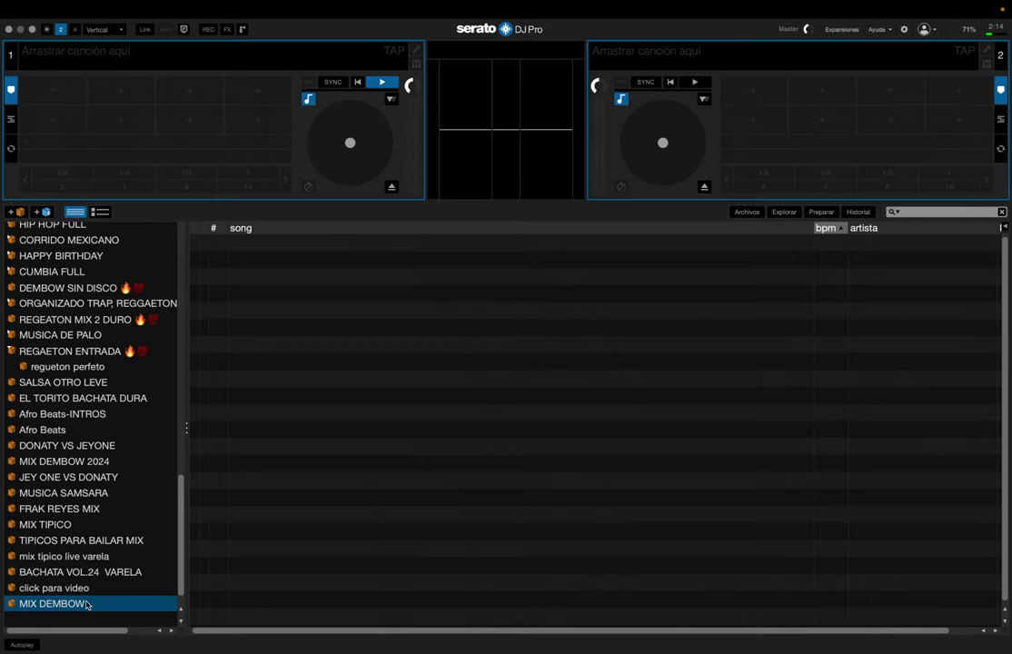
# - Check the songs in MIX DEMBOW 2024, and delete the empty MIX DEMBOW crate
pyautogui.click(80, 463)
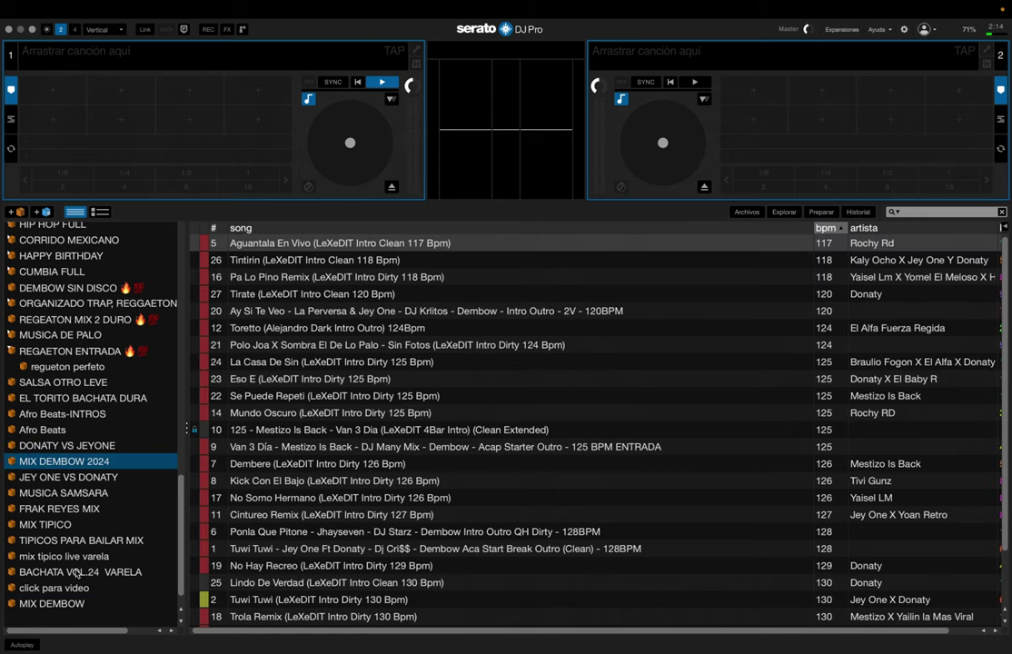
pyautogui.click(66, 606)
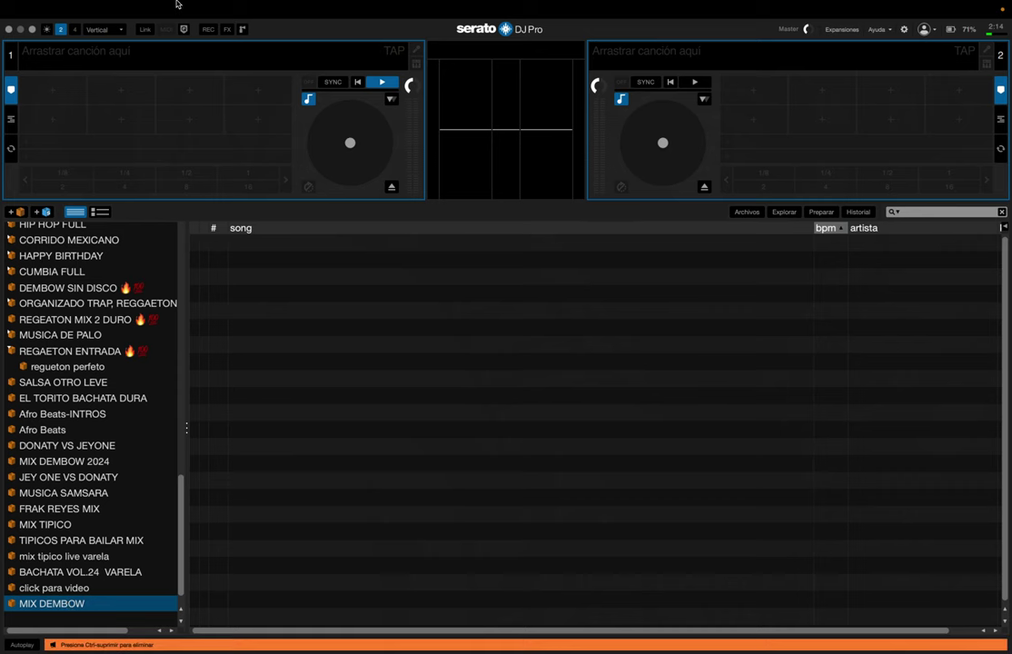
pyautogui.hotkey('ctrl', 'Delete')
# - Review the list of songs in the MIX DEMBOW 2024 crate, including their BPM order
pyautogui.click(54, 463)
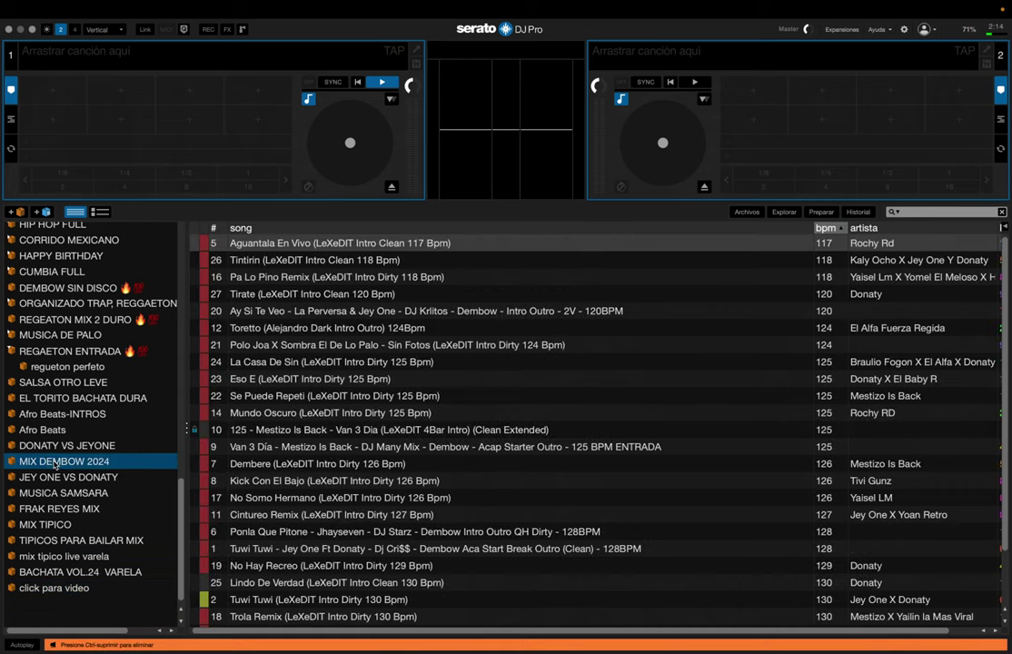
pyautogui.click(11, 351)
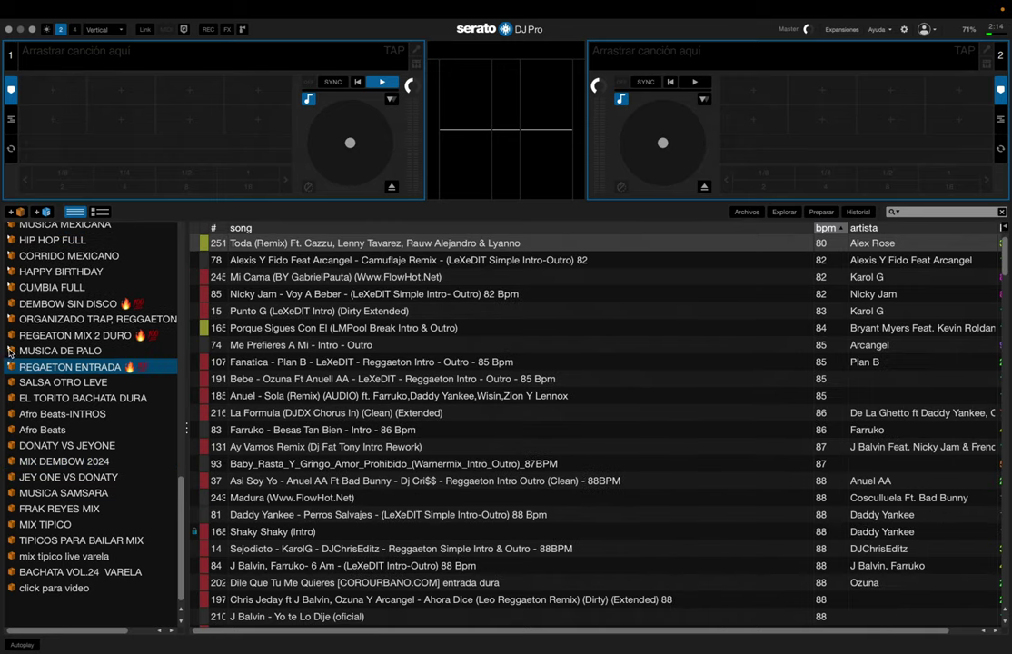
pyautogui.click(54, 461)
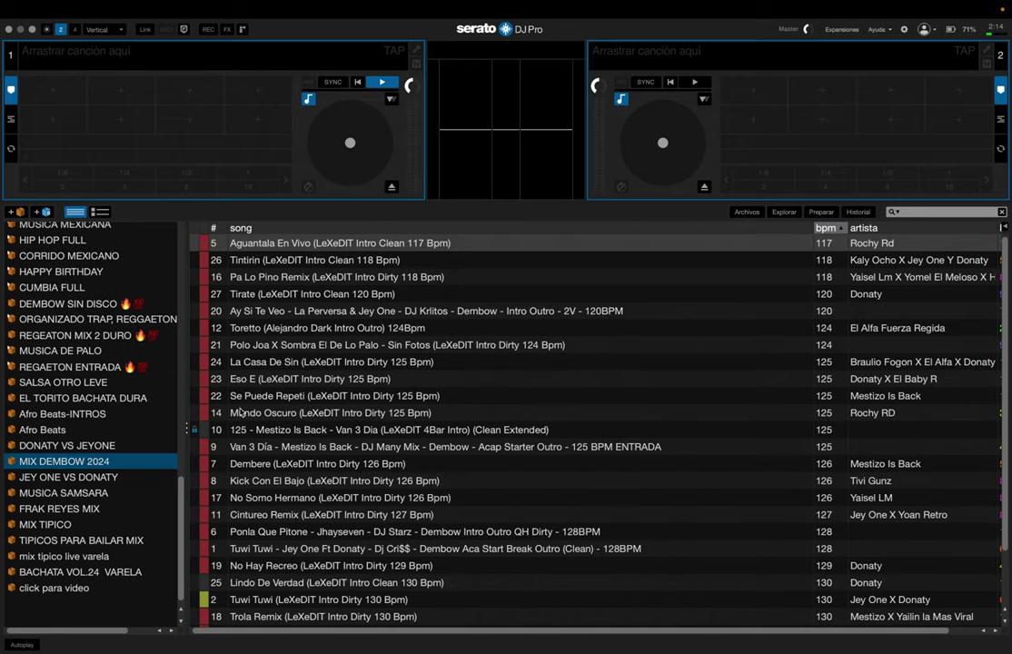
pyautogui.scroll(-1, 264, 363)
pyautogui.scroll(1, 290, 399)
pyautogui.scroll(-4, 466, 327)
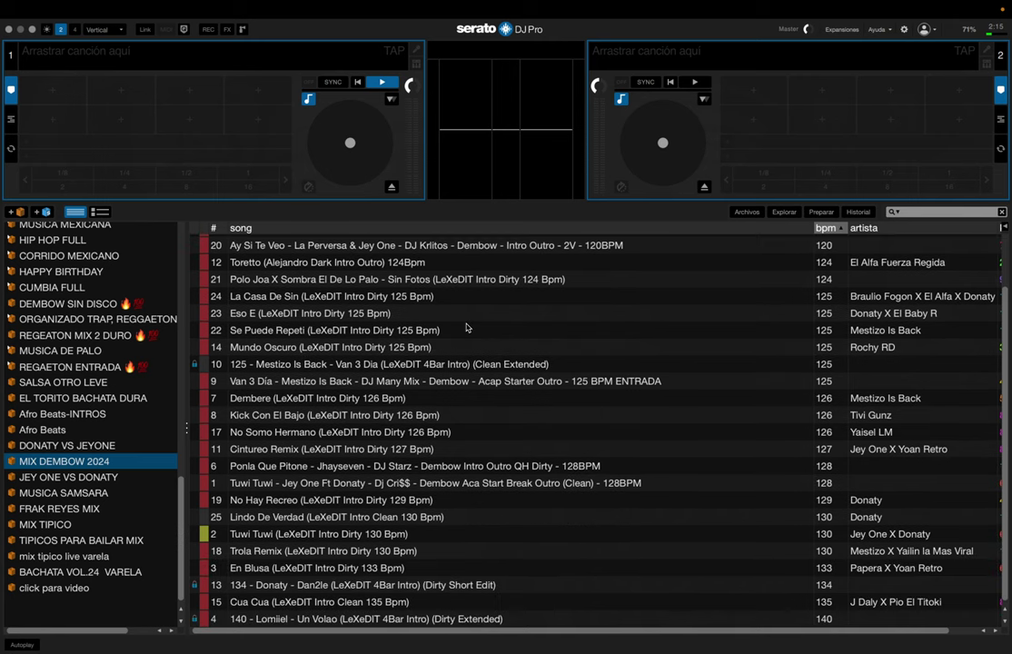
pyautogui.scroll(4, 466, 327)
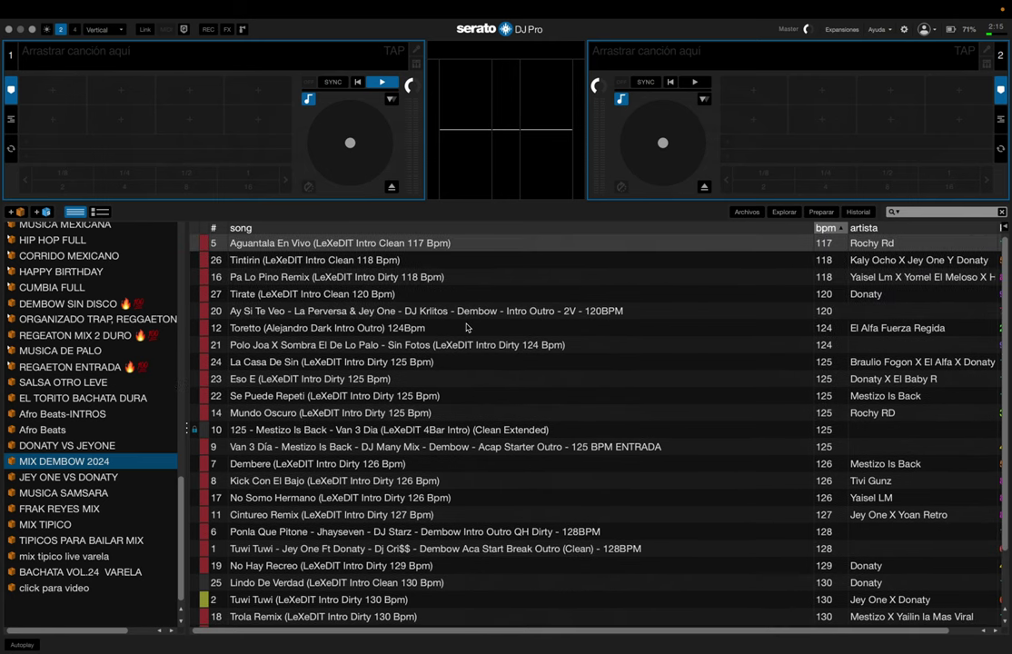
pyautogui.scroll(-4, 466, 327)
pyautogui.scroll(4, 466, 327)
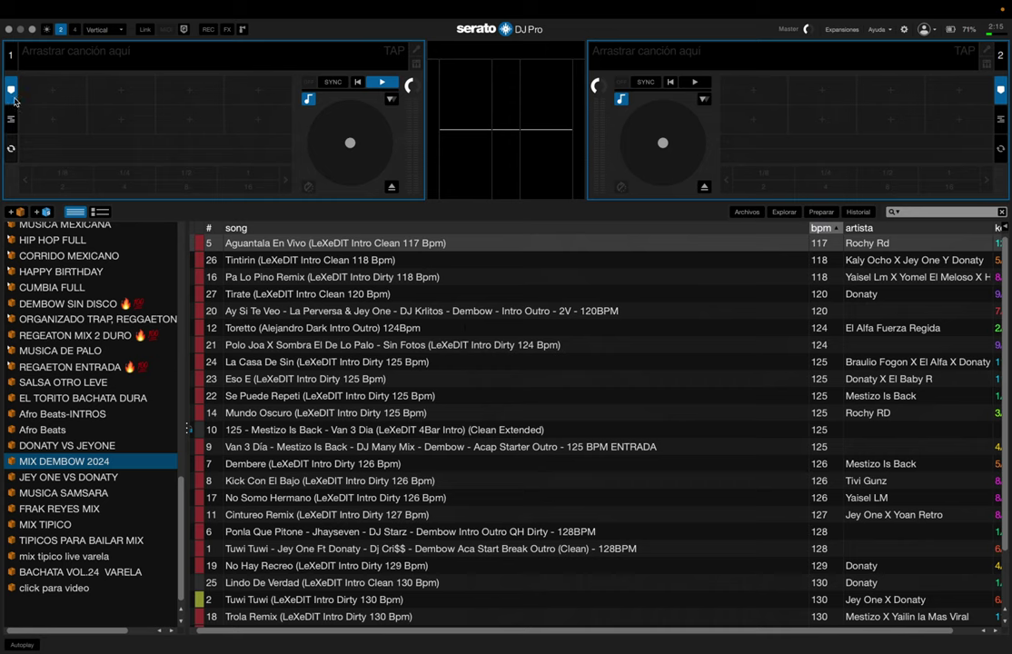
# - Add a fresh crate at the end of the crate list and rename it MIX DEMBOW
pyautogui.click(19, 213)
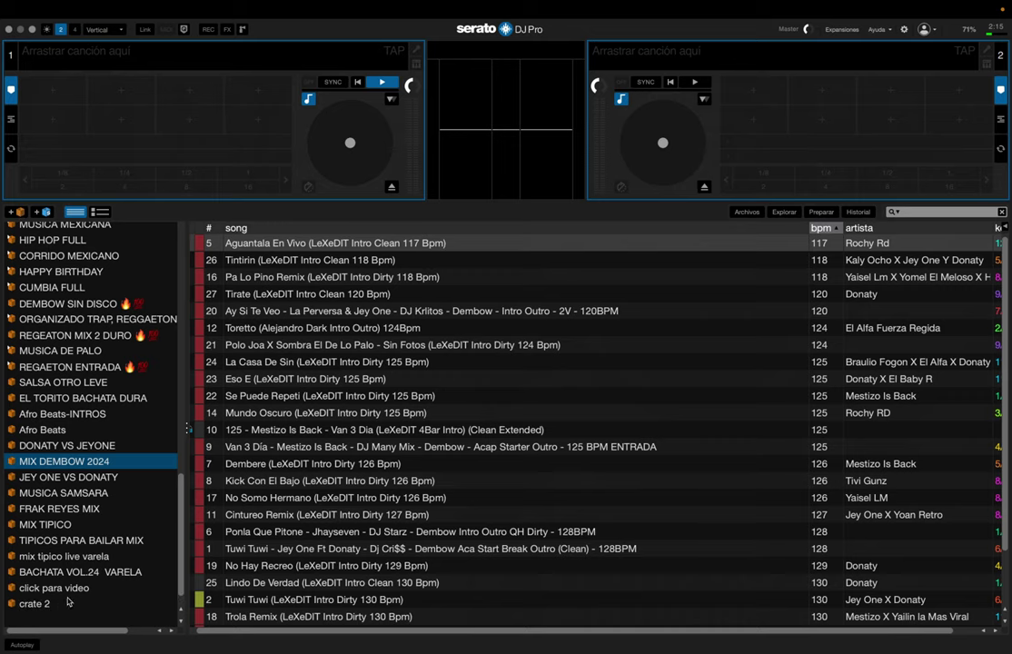
pyautogui.doubleClick(49, 603)
pyautogui.write('MI')
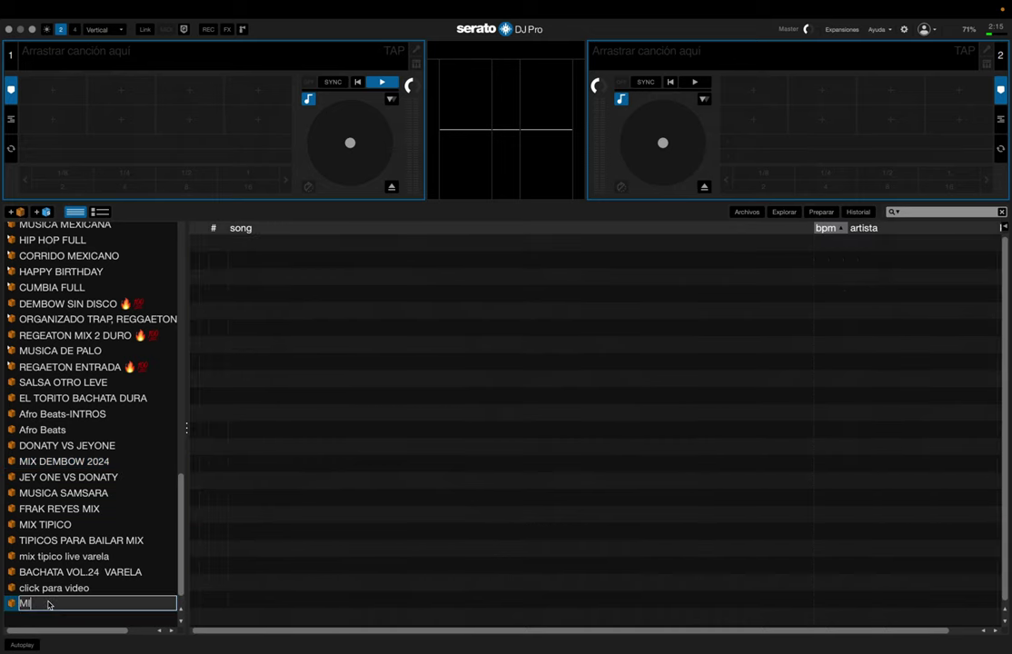
pyautogui.write('X DEMBOW')
pyautogui.press('Return')
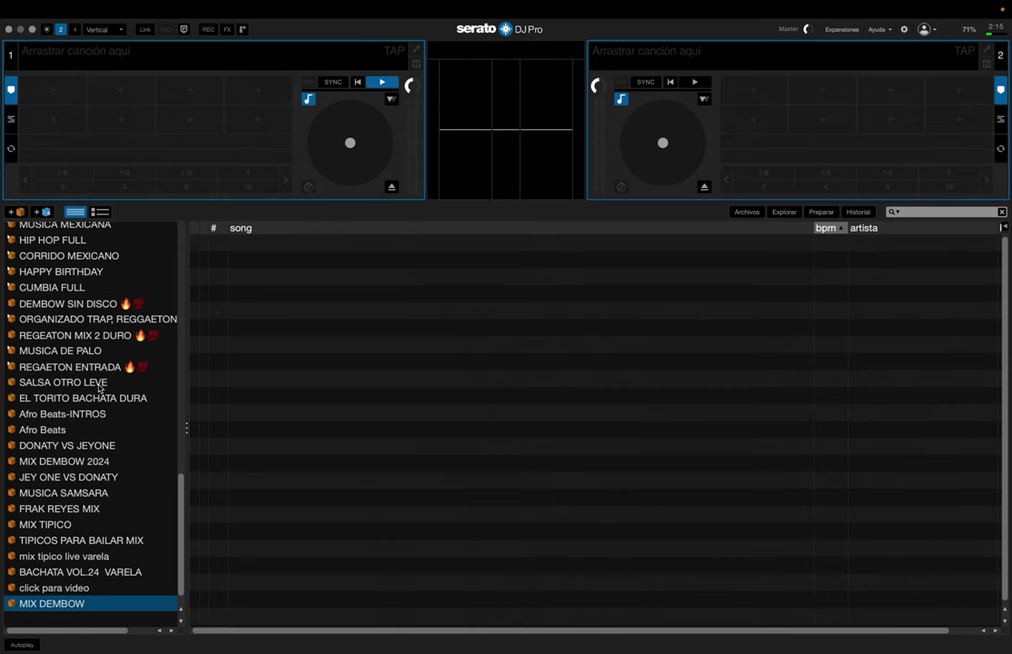
# - Add "Desacato Escolar" from the DEMBOW SIN DISCO crate to MIX DEMBOW, and open MIX DEMBOW to check it
pyautogui.click(101, 306)
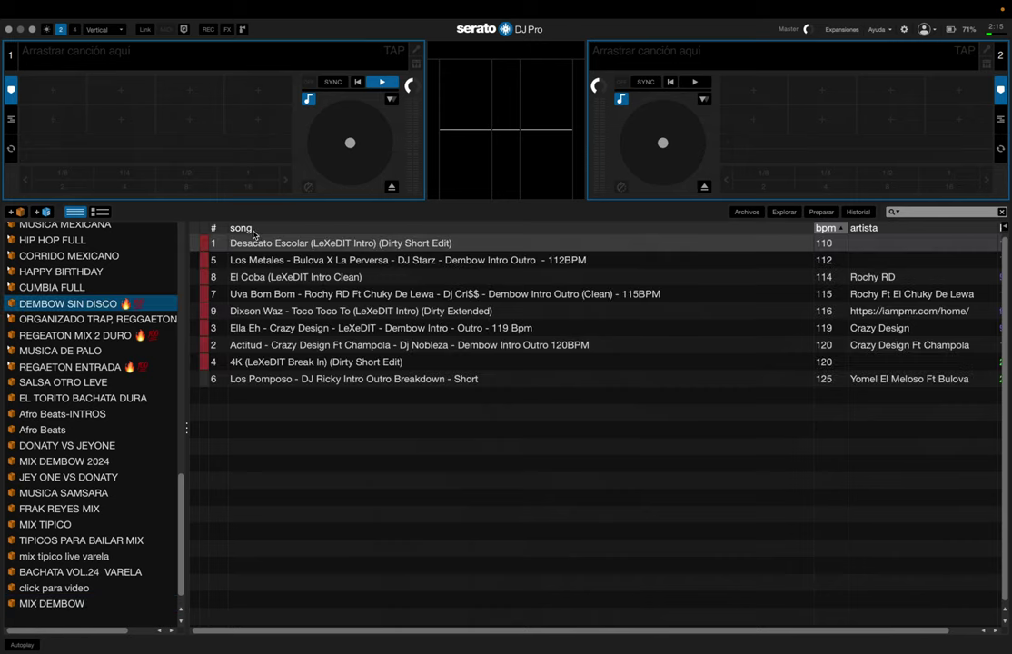
pyautogui.moveTo(222, 242); pyautogui.dragTo(60, 603)
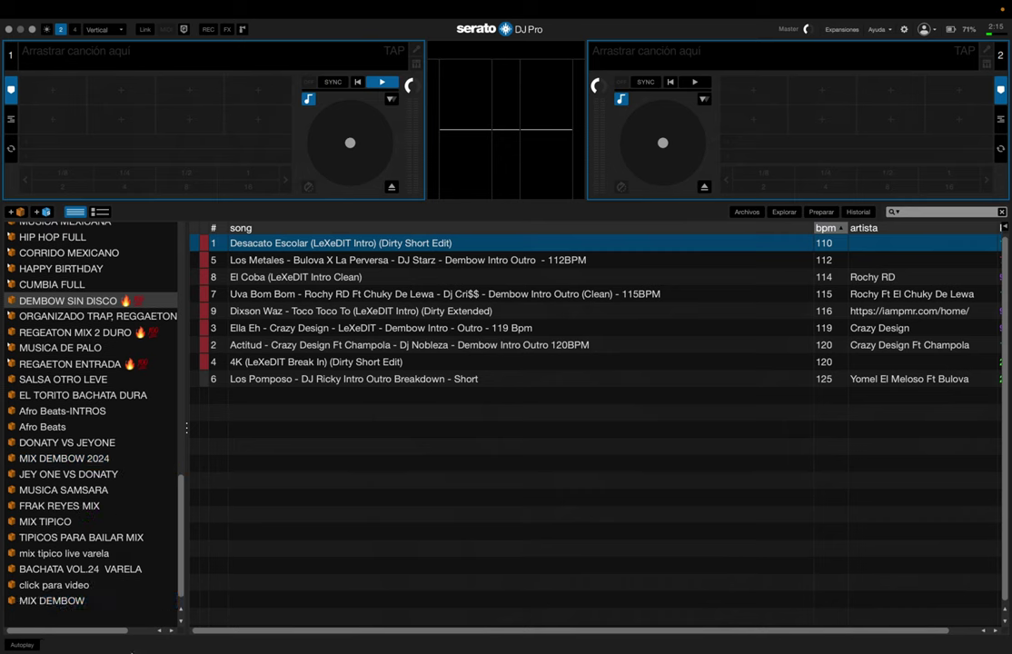
pyautogui.click(81, 601)
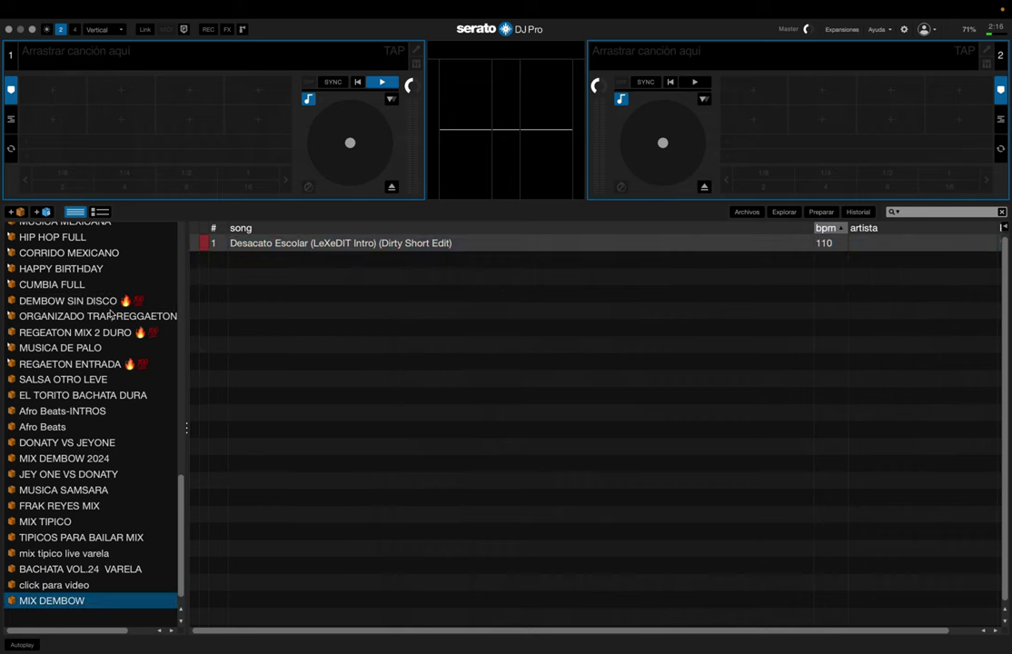
# - Add "Aguantala En Vivo", "Pa Lo Pino Remix", "Eso E" and "Ponla Que Pitone" from MIX DEMBOW 2024 to the MIX DEMBOW crate
pyautogui.click(82, 301)
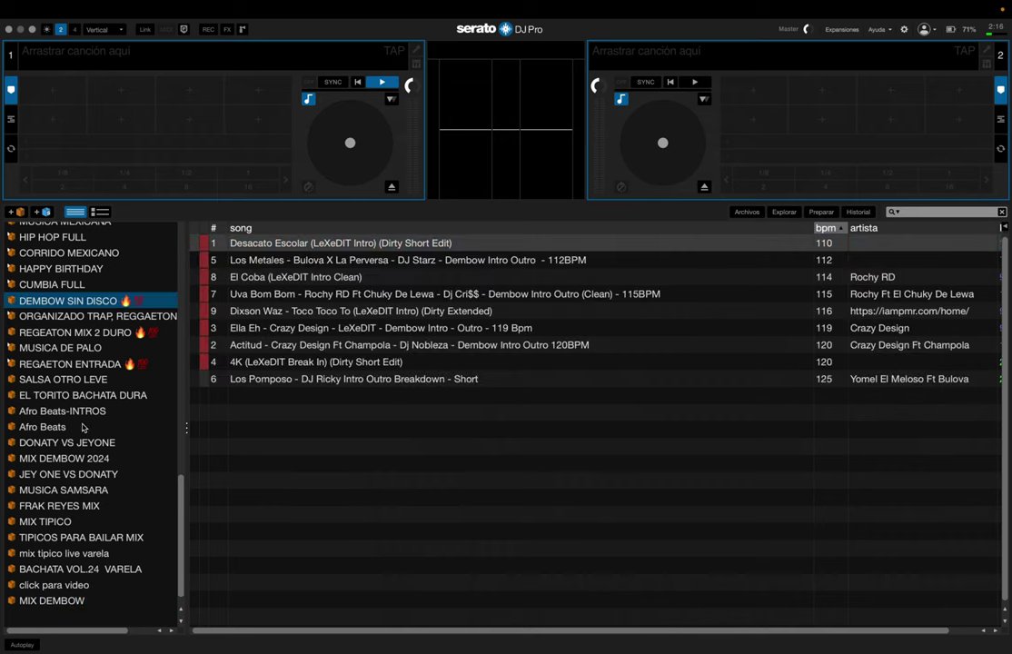
pyautogui.click(77, 458)
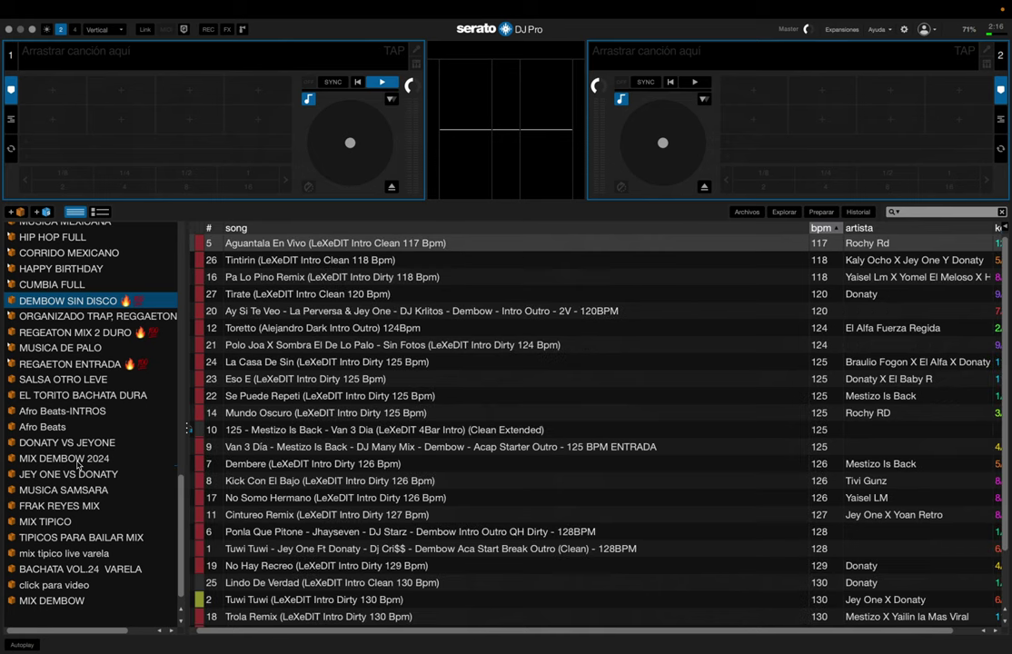
pyautogui.scroll(-1, 113, 432)
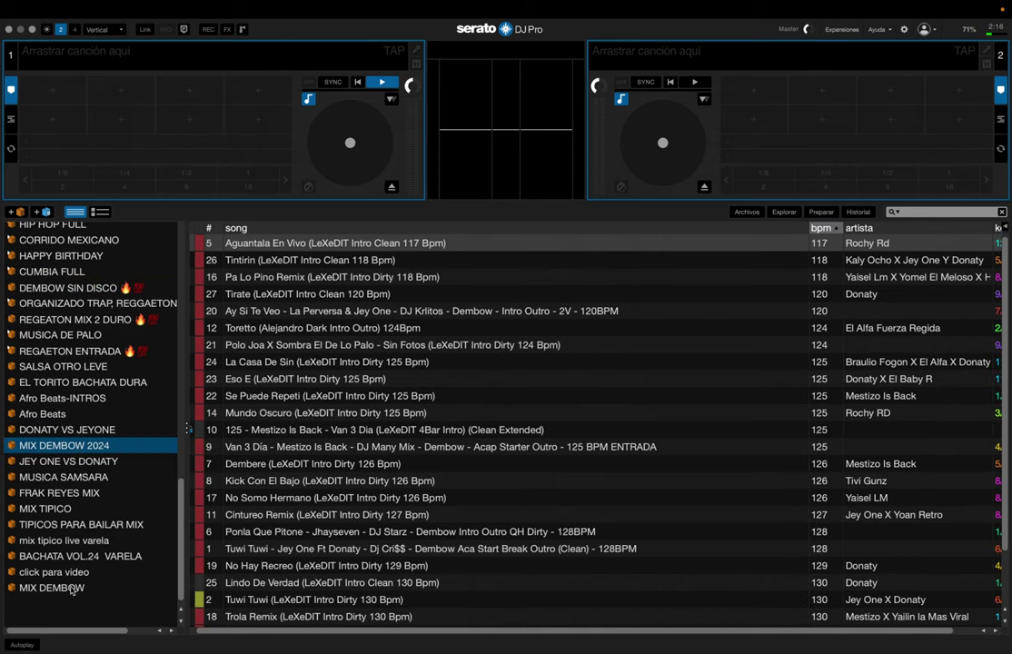
pyautogui.click(269, 246)
pyautogui.moveTo(268, 245); pyautogui.dragTo(52, 587)
pyautogui.moveTo(262, 279); pyautogui.dragTo(76, 586)
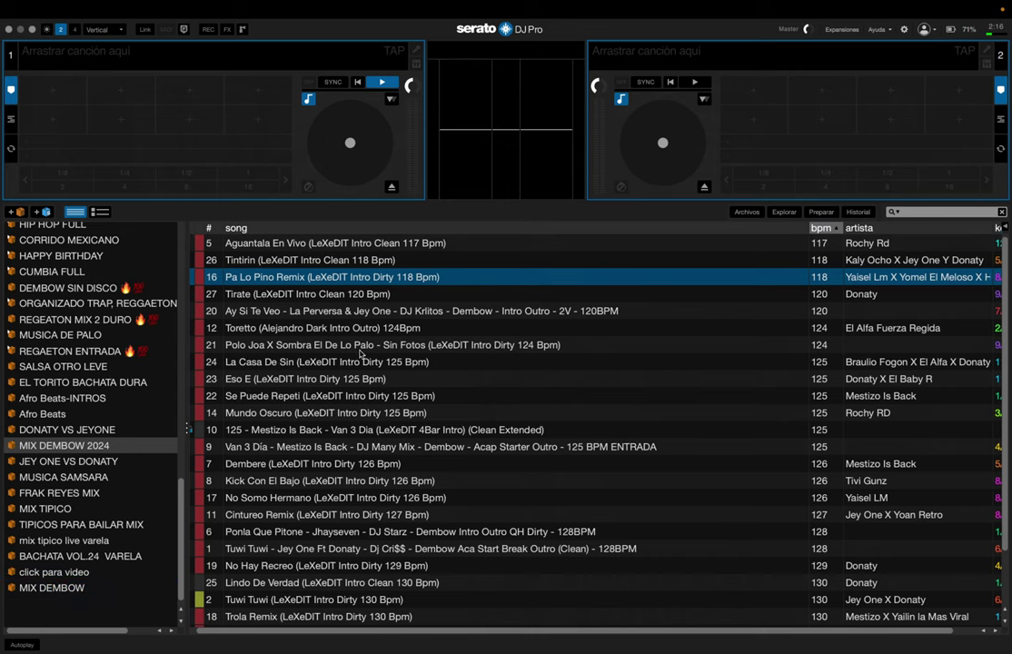
pyautogui.moveTo(287, 380); pyautogui.dragTo(87, 590)
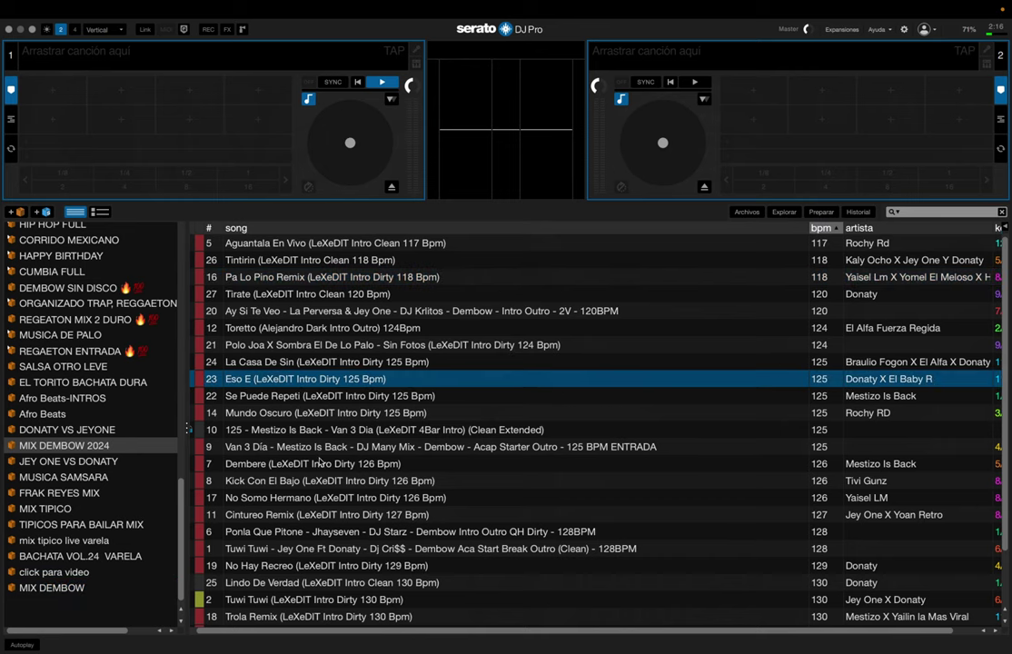
pyautogui.scroll(-2, 320, 409)
pyautogui.moveTo(319, 467); pyautogui.dragTo(117, 590)
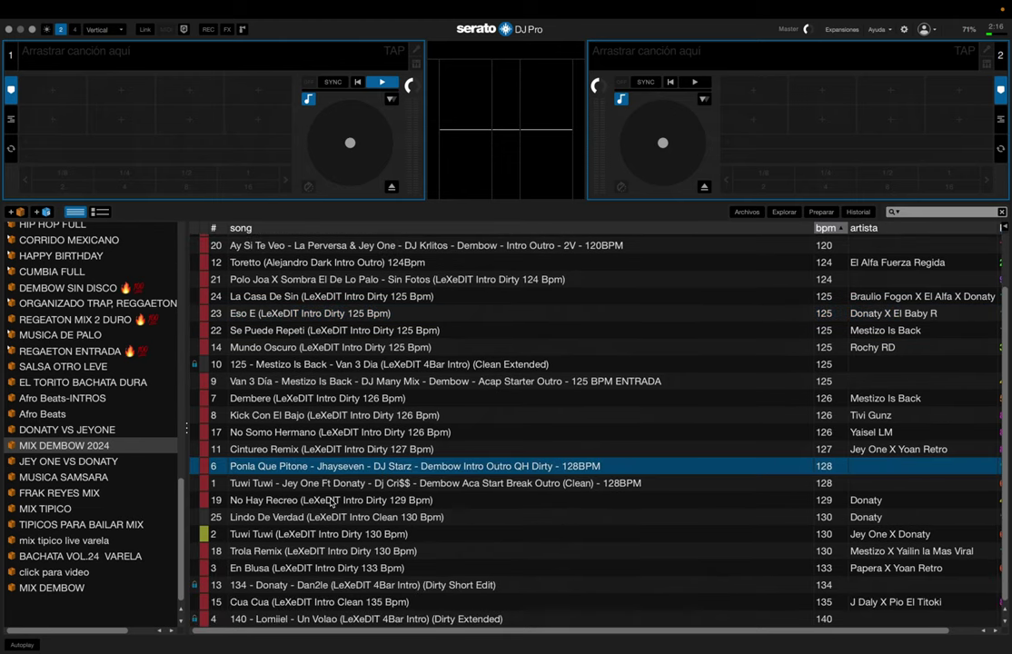
# - Load "Ponla Que Pitone" onto deck 1 and pause its playback
pyautogui.hotkey('shift', 'Left')
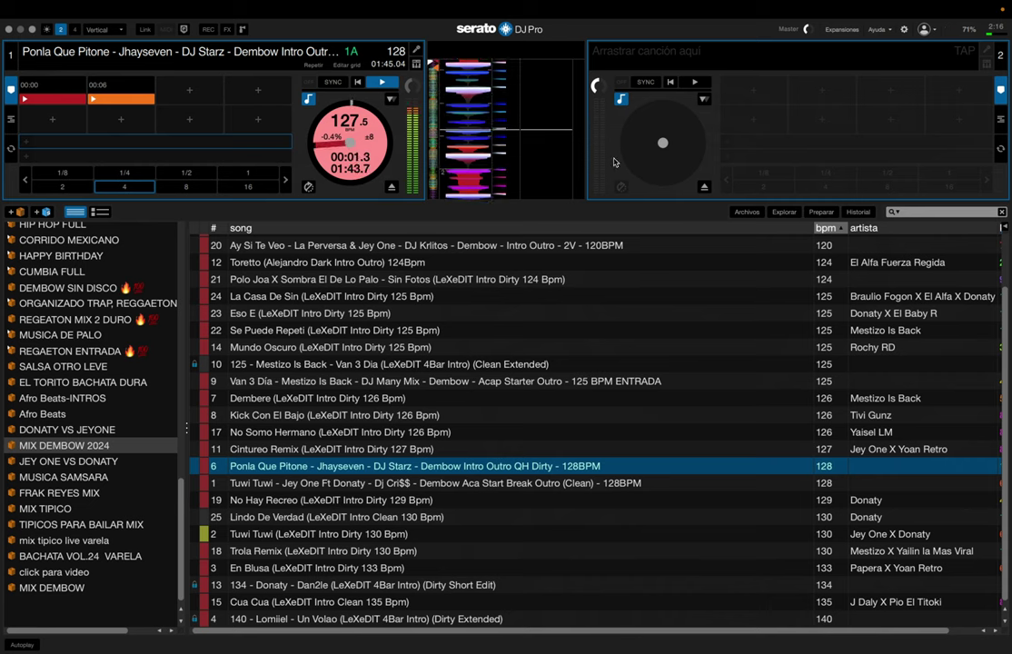
pyautogui.click(387, 82)
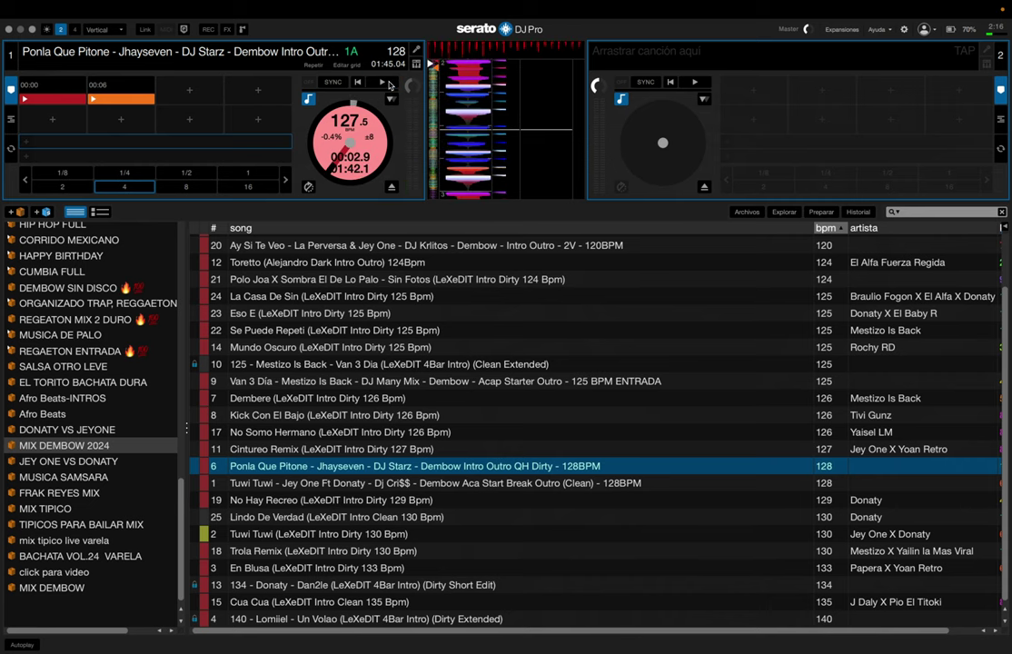
# - Enable audio output through the laptop speakers in the audio settings and return to the decks
pyautogui.click(904, 31)
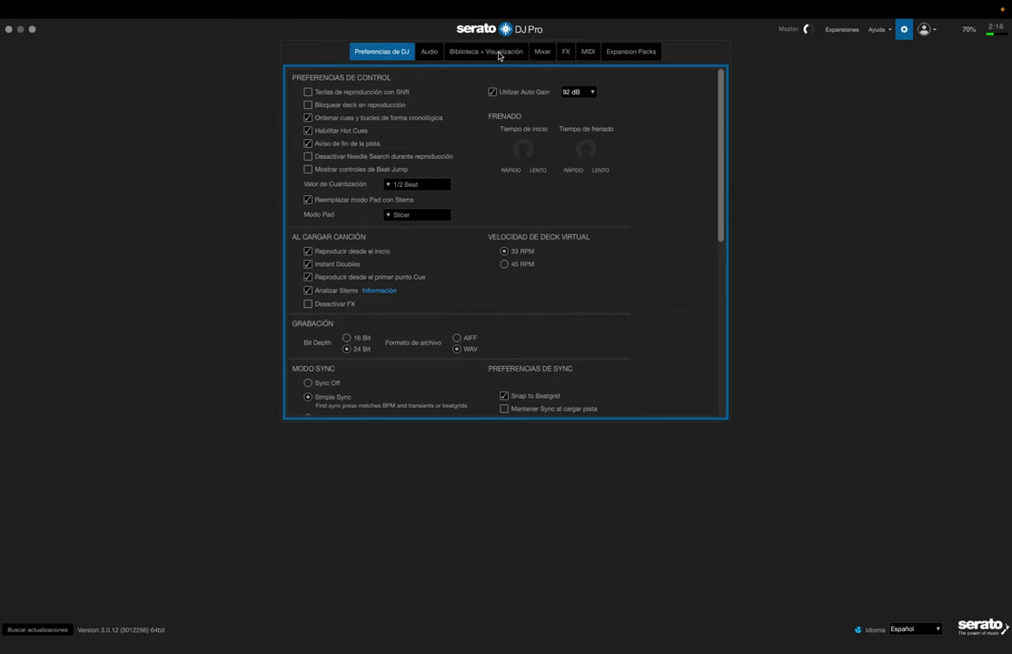
pyautogui.click(428, 52)
pyautogui.click(295, 184)
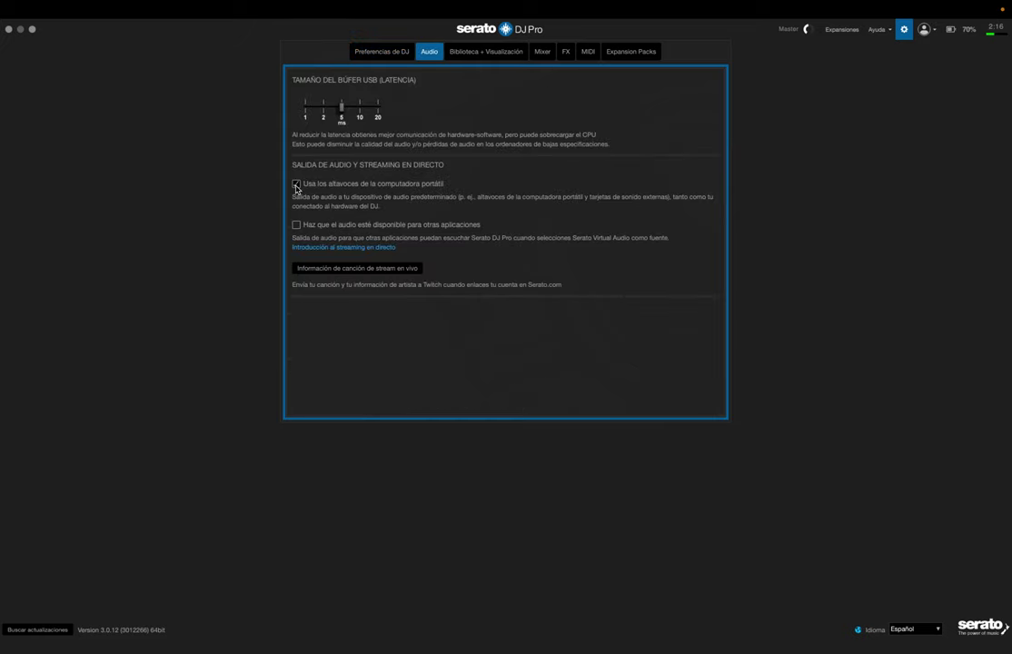
pyautogui.click(906, 30)
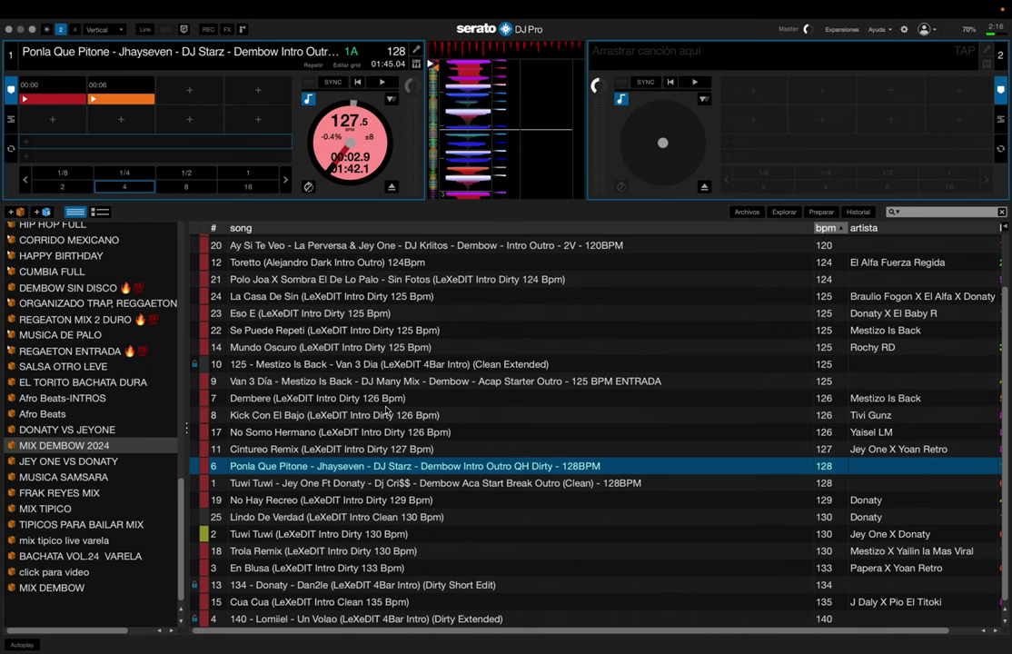
# - Load the 120 BPM song "Ay Si Te Veo" from MIX DEMBOW 2024 onto deck 1
pyautogui.scroll(3, 385, 411)
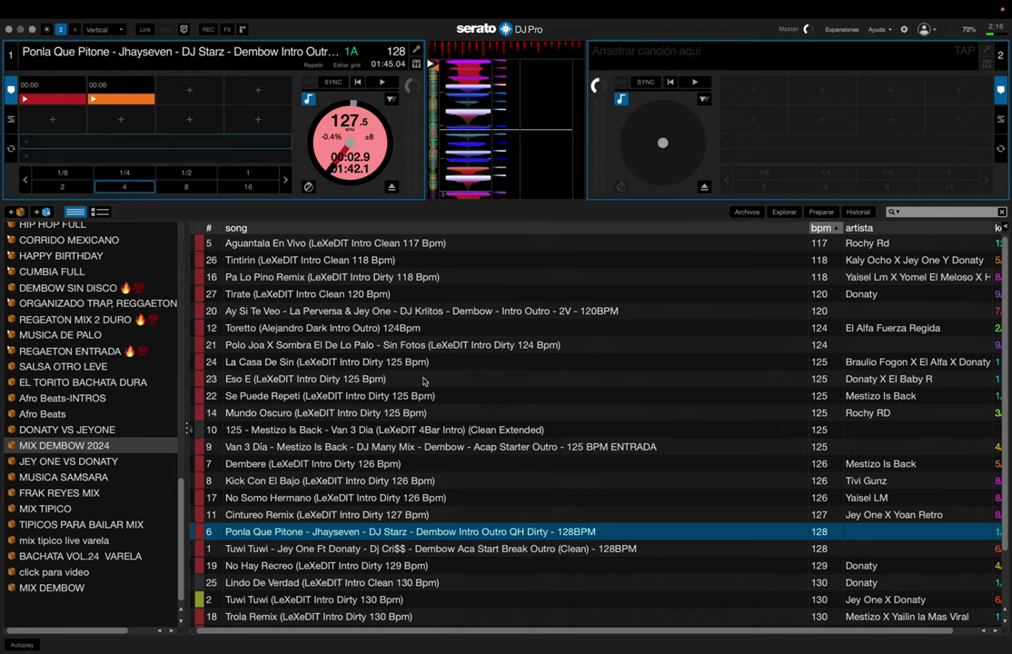
pyautogui.click(397, 311)
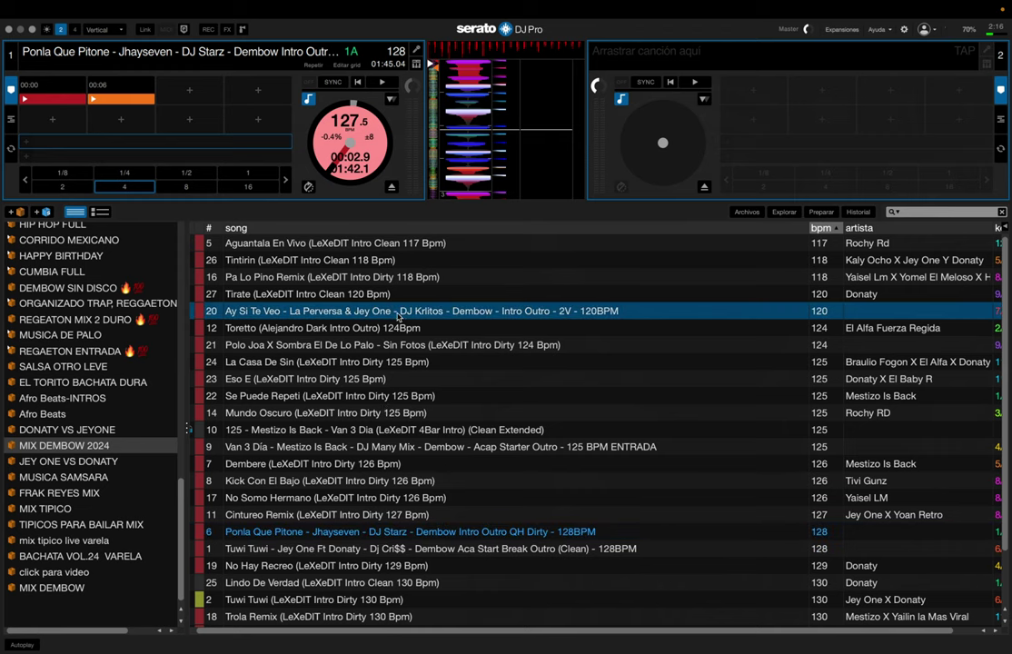
pyautogui.hotkey('shift', 'Left')
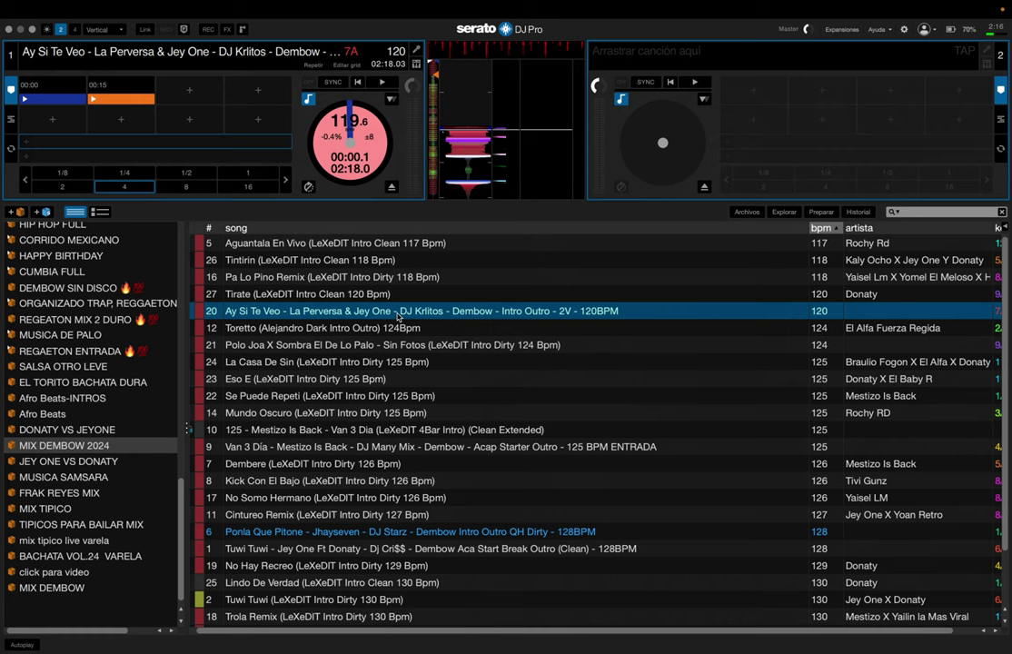
pyautogui.scroll(-4, 272, 426)
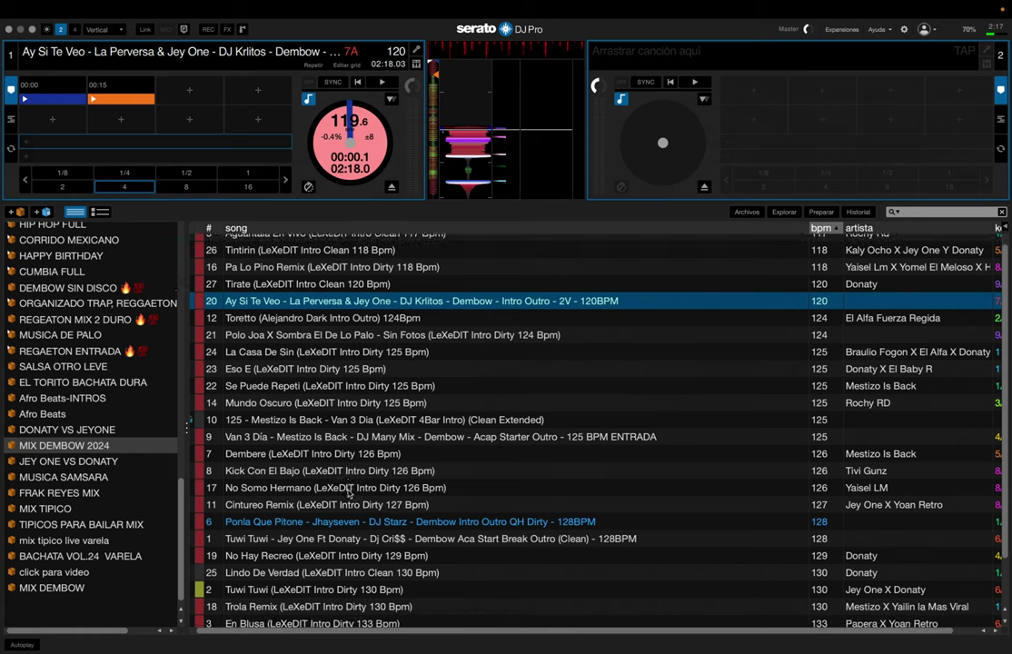
# - Add the 128 BPM "Tuwi Tuwi", "No Hay Recreo", "Trola Remix" and "134 - Donaty - Dan2le" to the MIX DEMBOW crate and open that crate
pyautogui.click(269, 484)
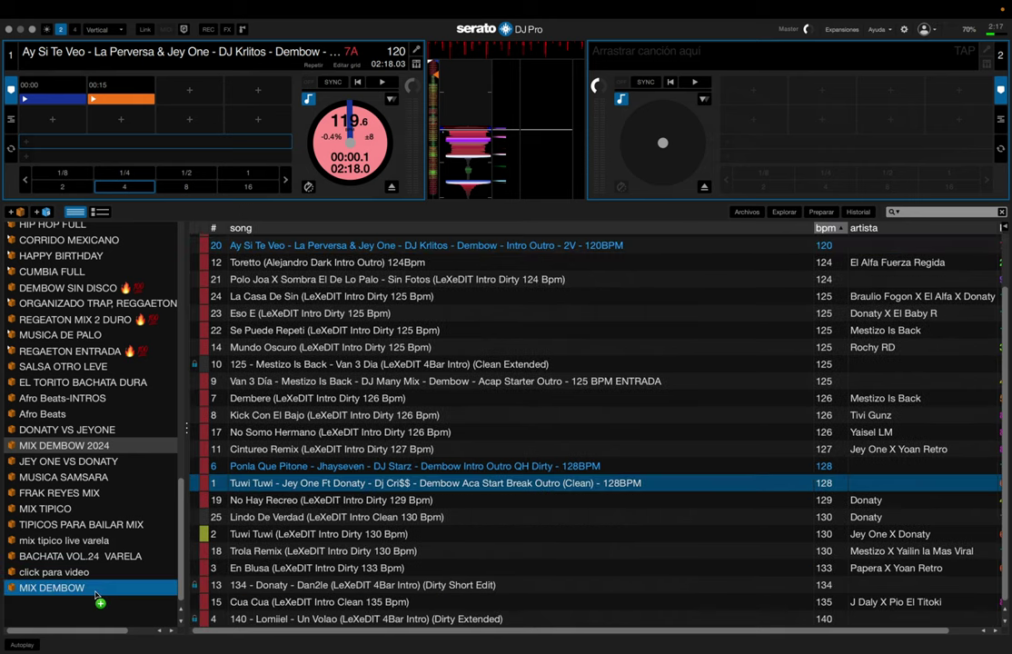
pyautogui.moveTo(270, 499); pyautogui.dragTo(79, 590)
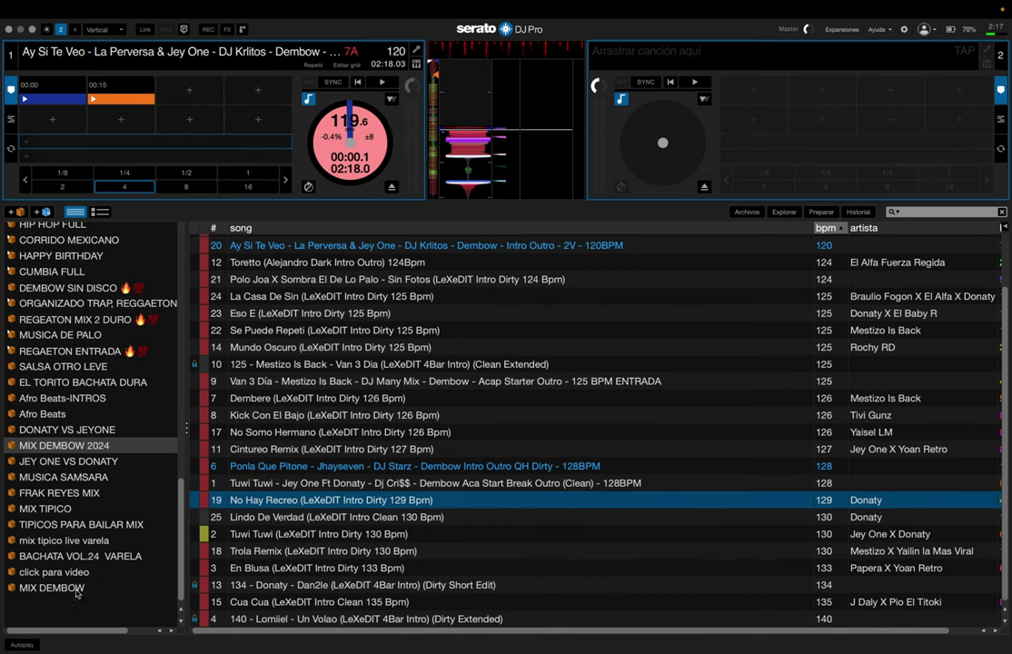
pyautogui.click(270, 549)
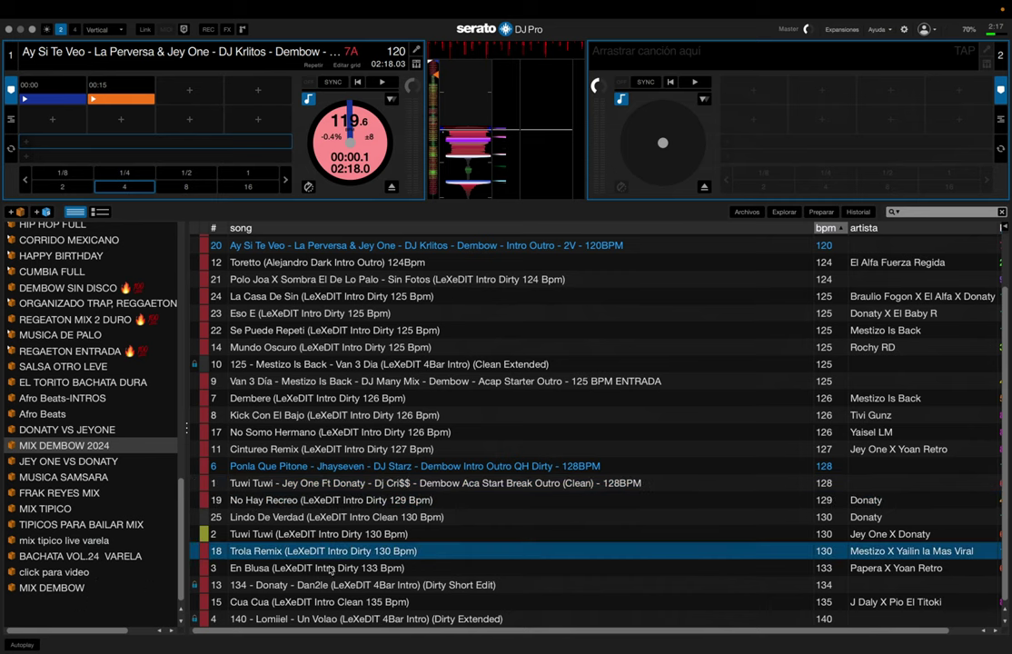
pyautogui.moveTo(264, 584); pyautogui.dragTo(106, 590)
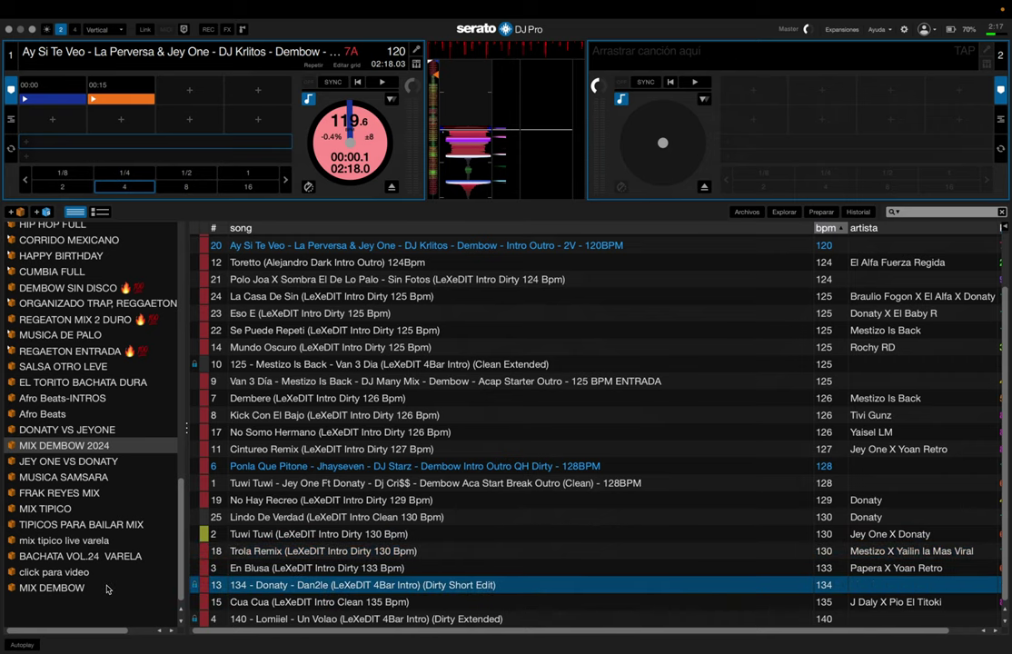
pyautogui.click(94, 589)
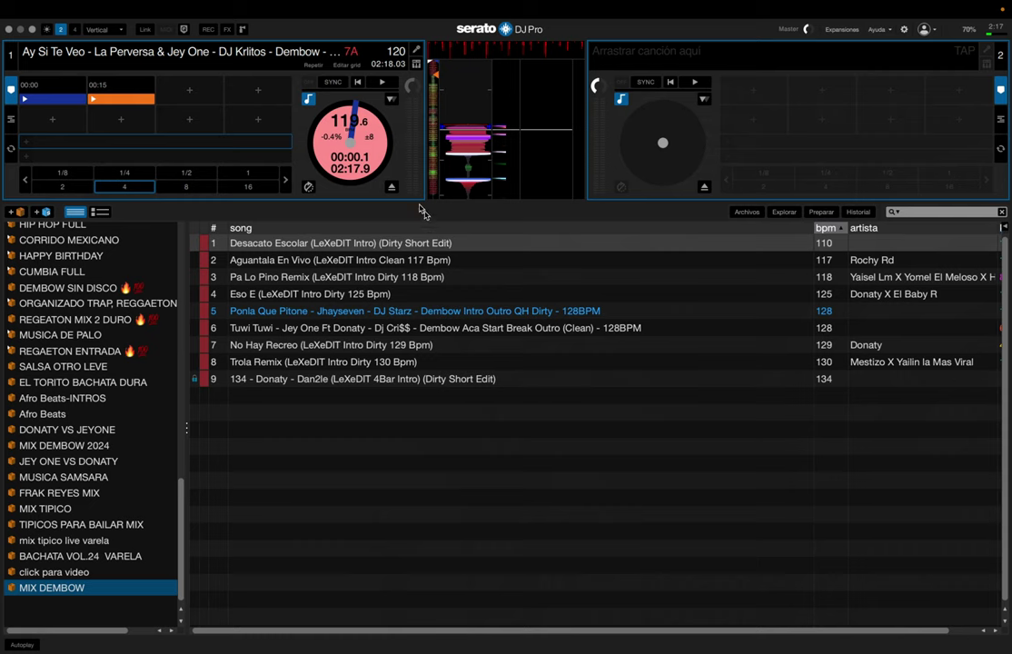
# - Show the recording controls and name the recording MIX DEMBOW 2024
pyautogui.click(209, 30)
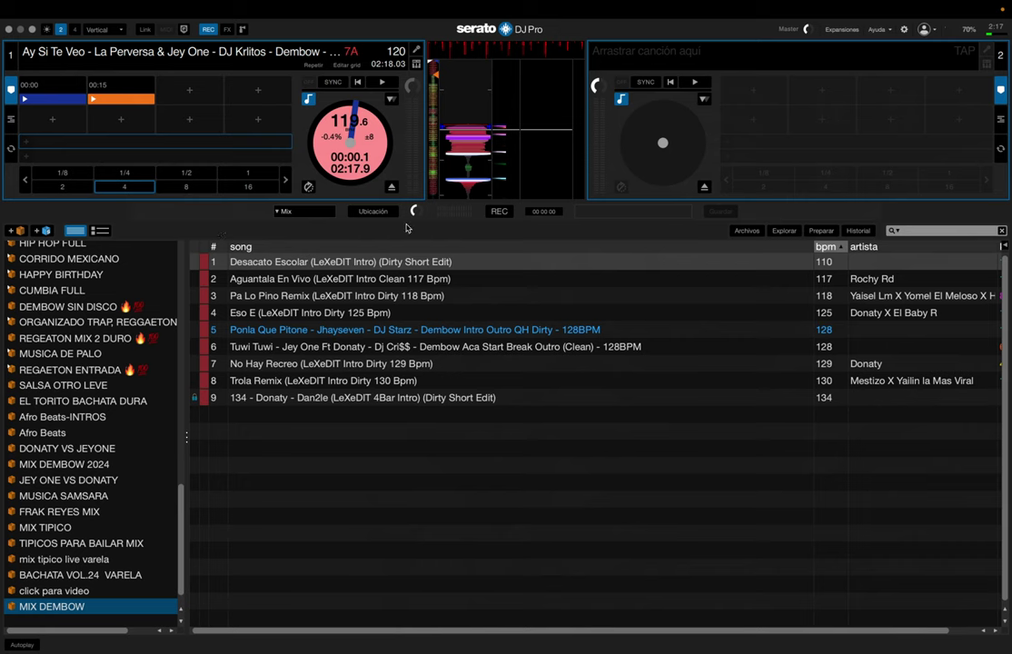
pyautogui.click(596, 214)
pyautogui.write('MIX DEMBOW 2024')
pyautogui.press('Return')
# - Play the start of "Ay Si Te Veo" on deck 1 twice to check the recording level, then return it to its start
pyautogui.press('space')
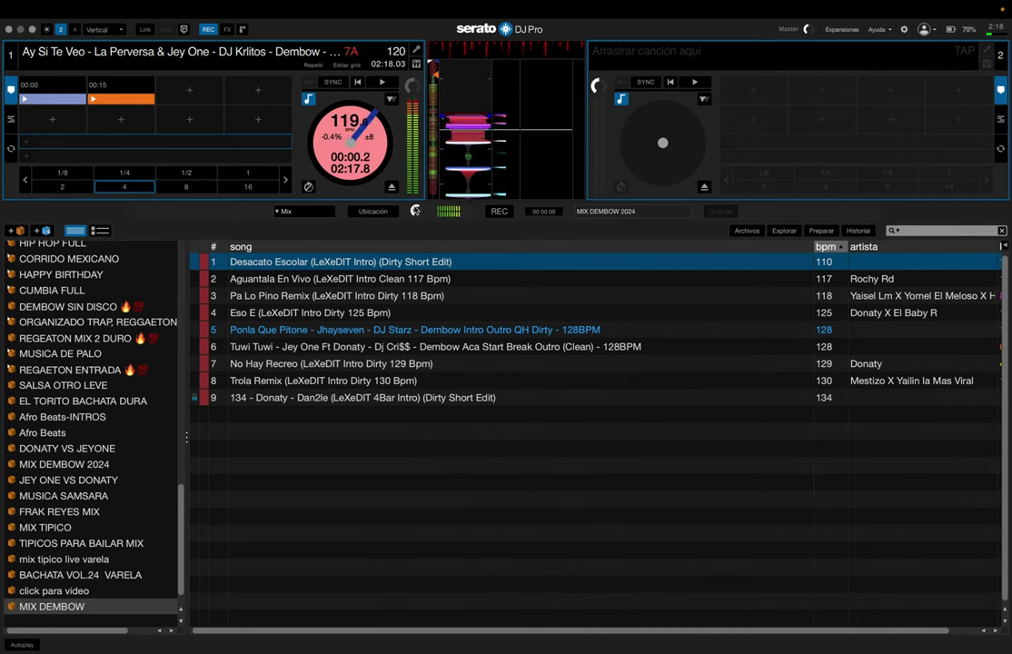
pyautogui.press('q')
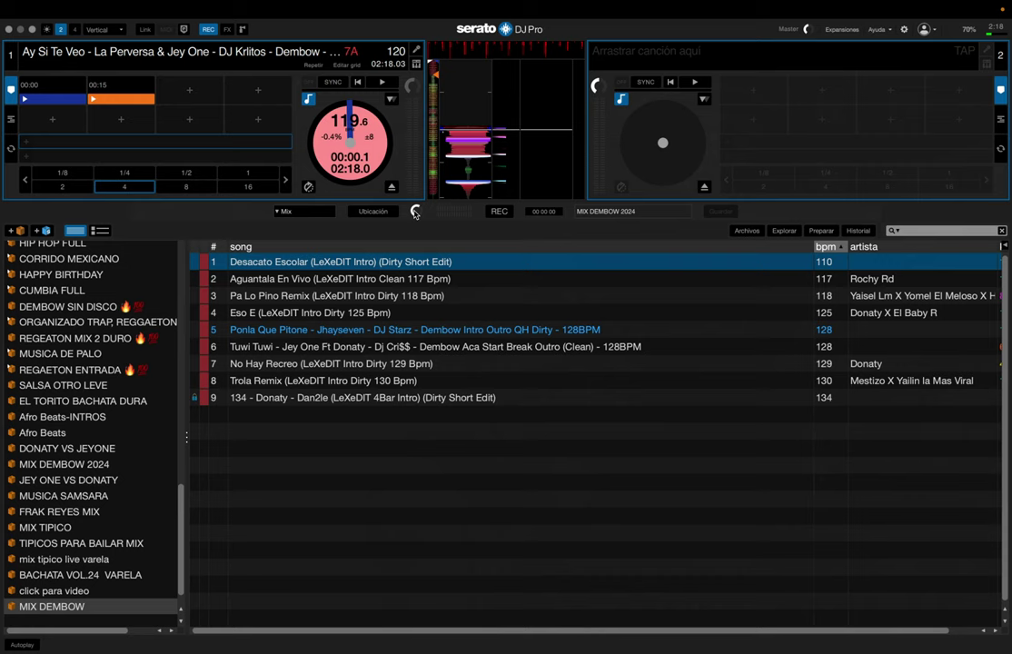
pyautogui.press('space')
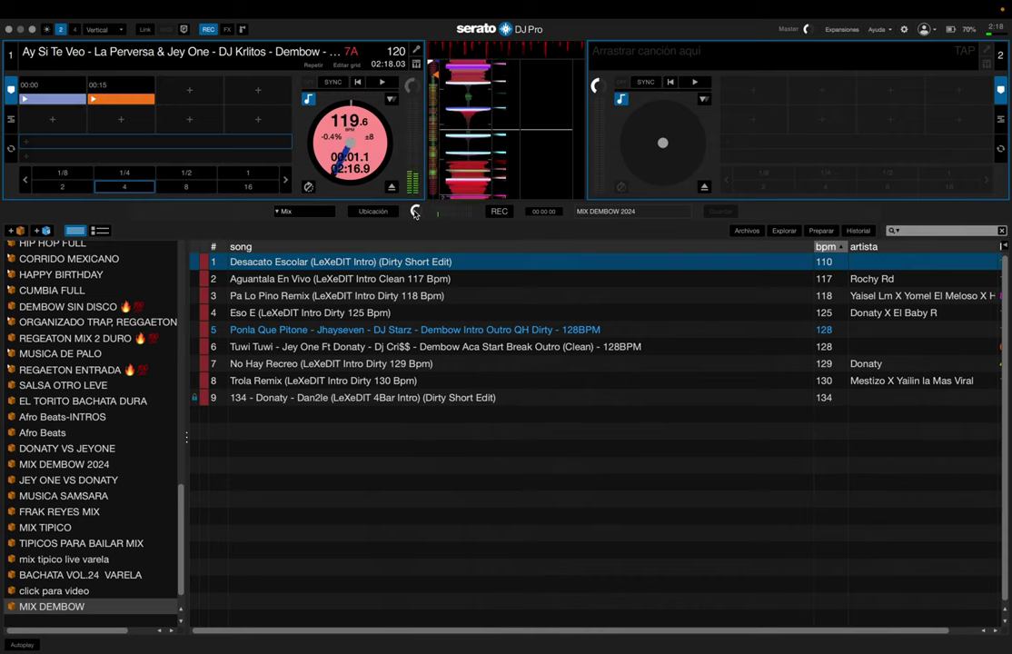
pyautogui.press('q')
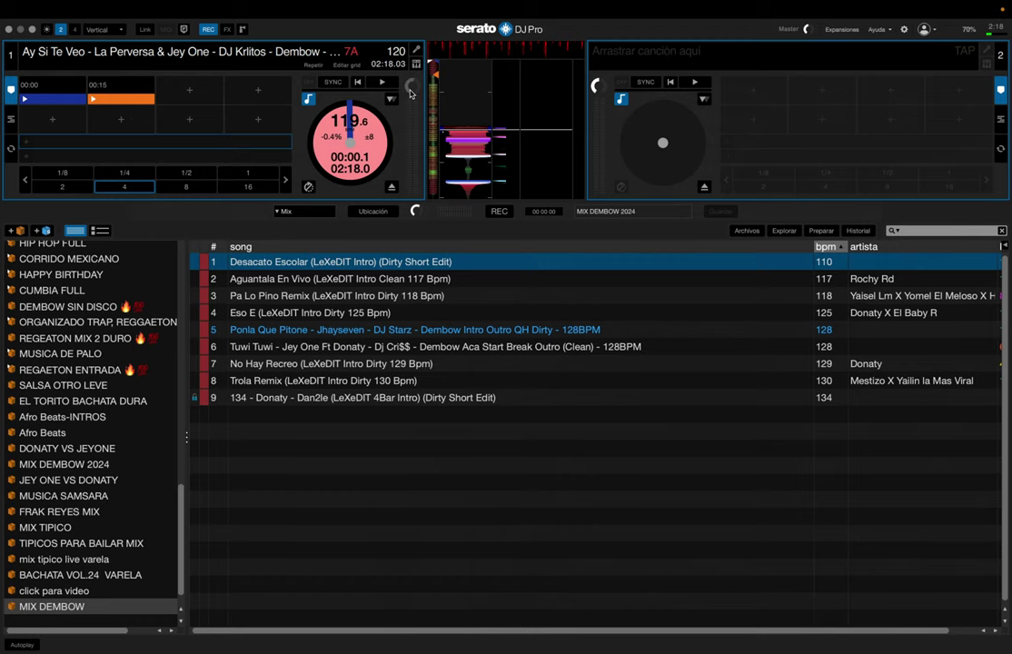
# - Review the Auto Gain level options in the DJ preferences and return to the decks
pyautogui.click(904, 29)
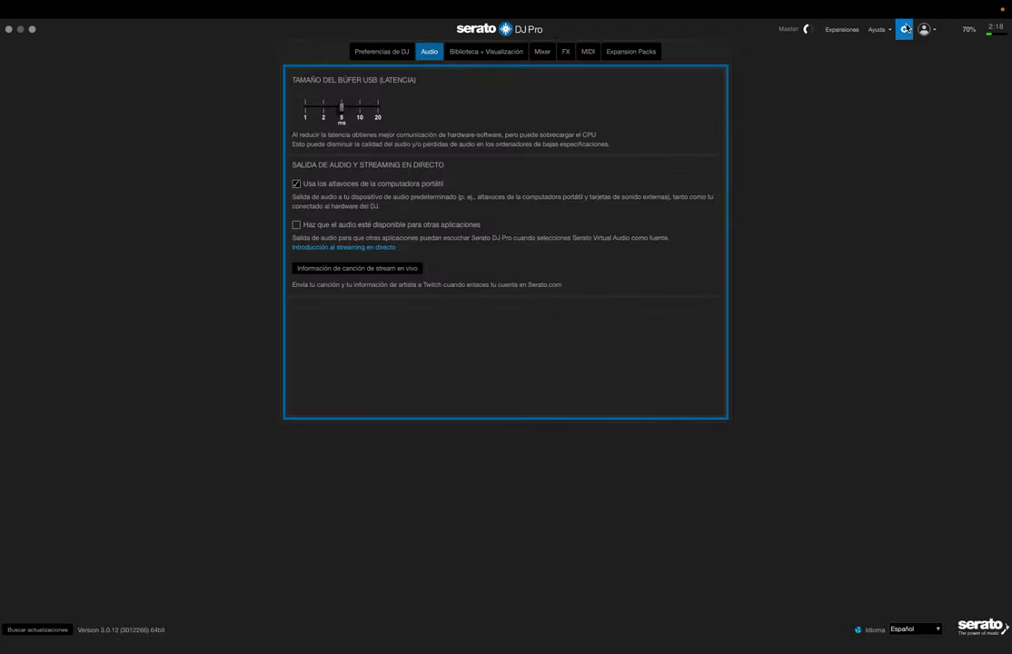
pyautogui.click(360, 47)
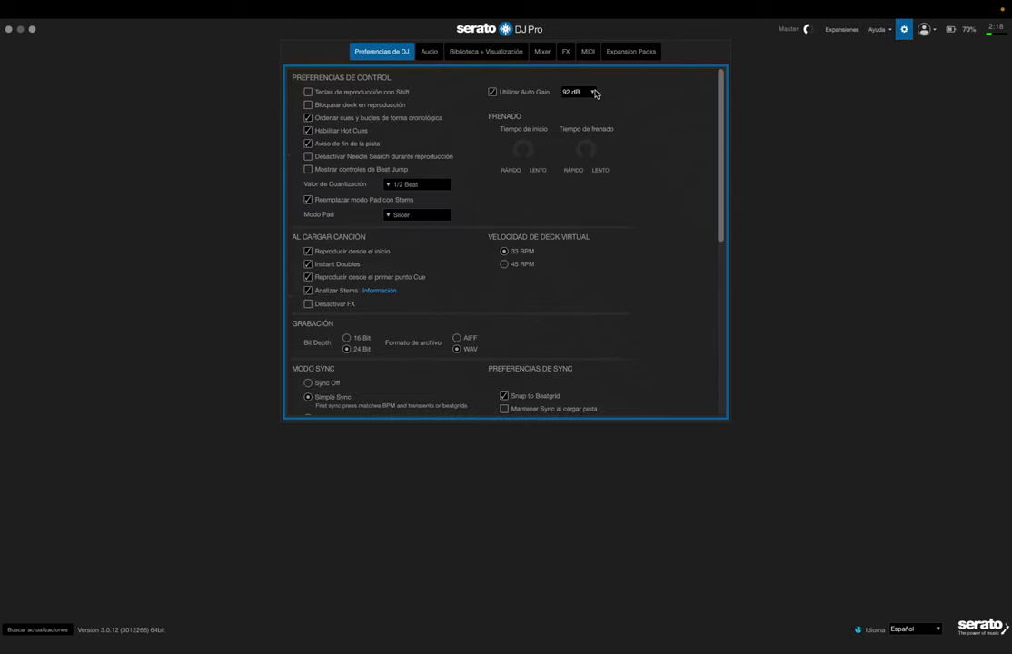
pyautogui.click(595, 93)
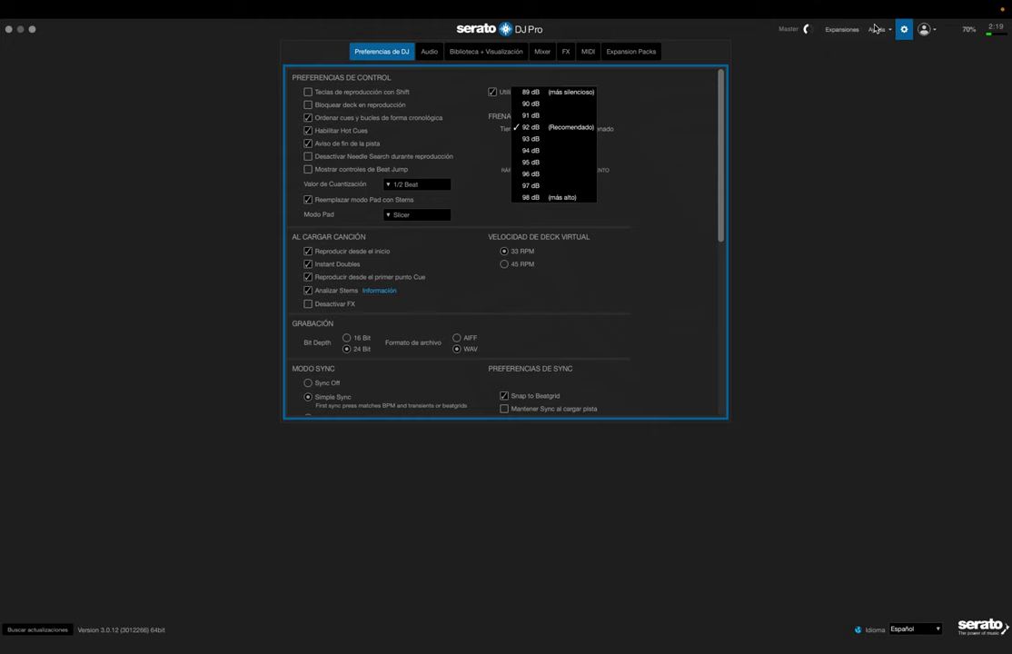
pyautogui.click(903, 29)
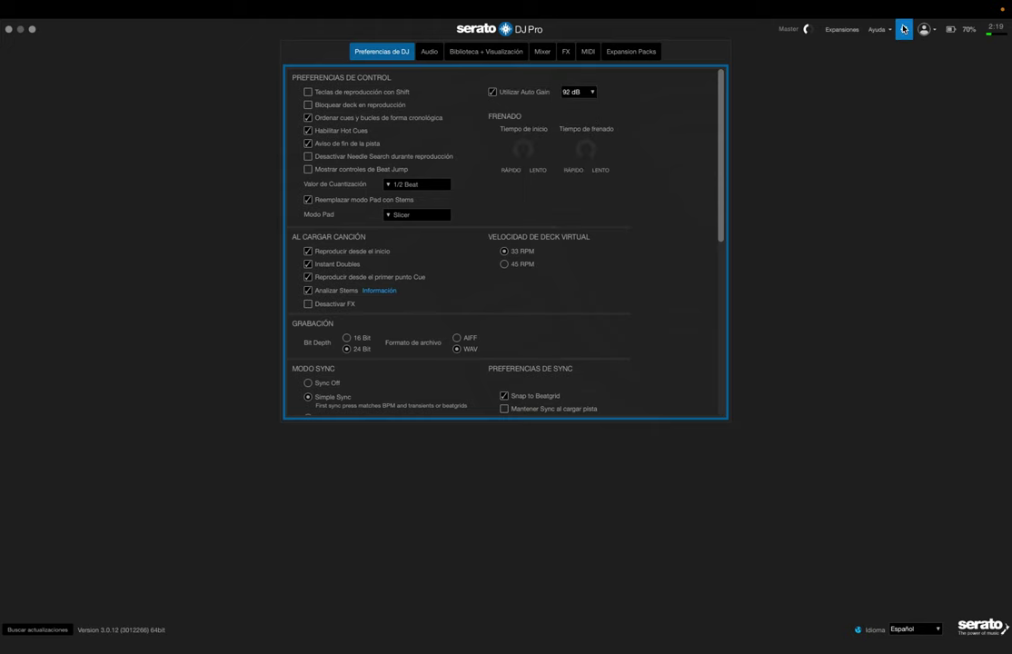
pyautogui.click(903, 29)
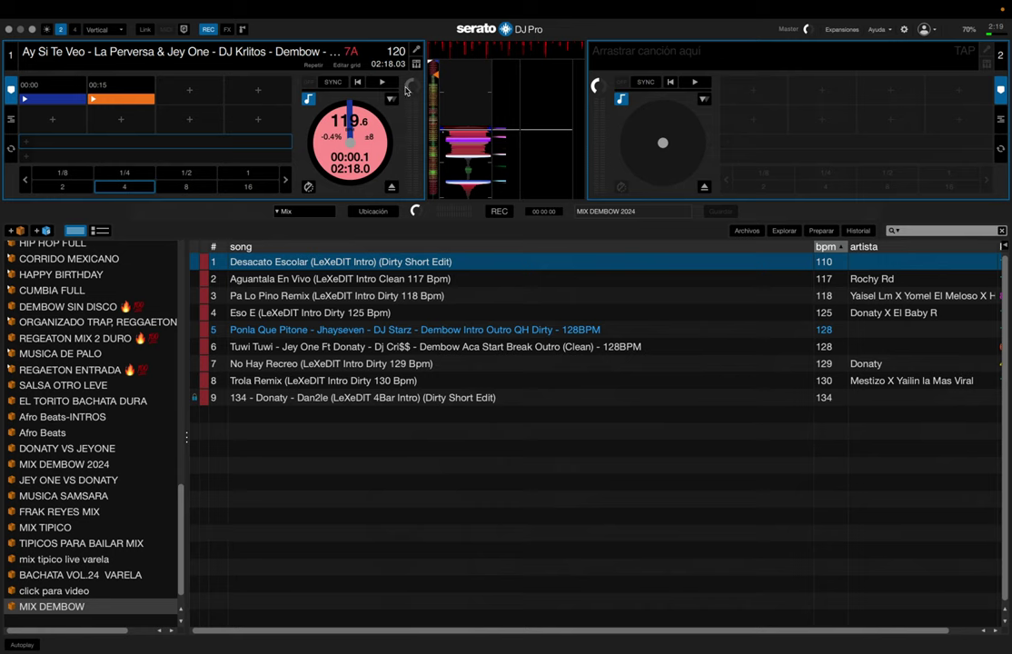
# - Load "Aguantala En Vivo", "Pa Lo Pino Remix" and "Eso E" from the MIX DEMBOW crate onto deck 2, one after another
pyautogui.click(380, 281)
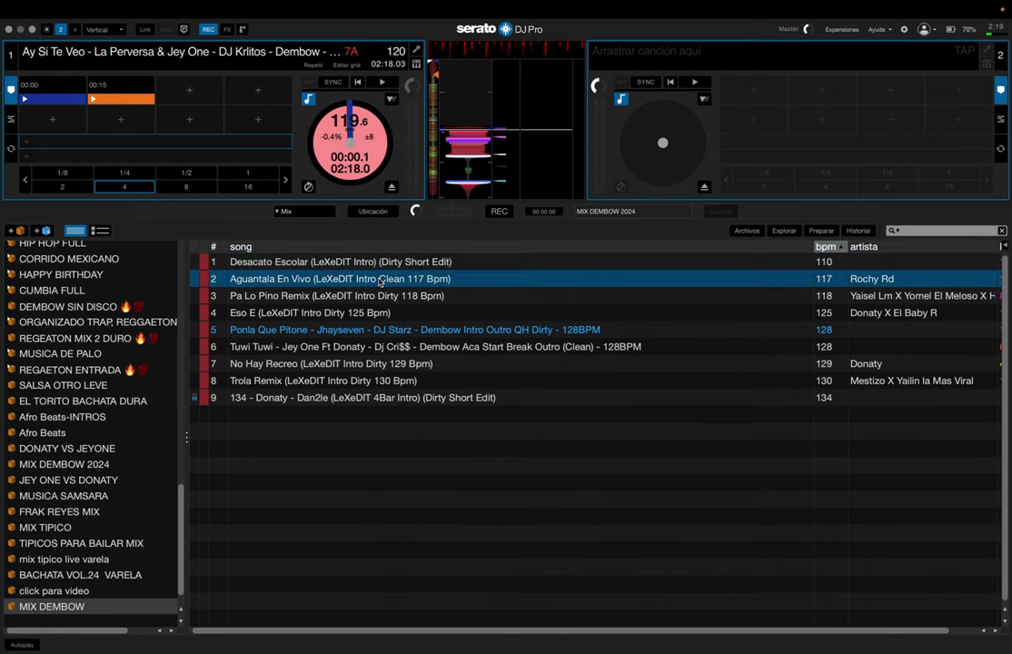
pyautogui.hotkey('shift', 'Right')
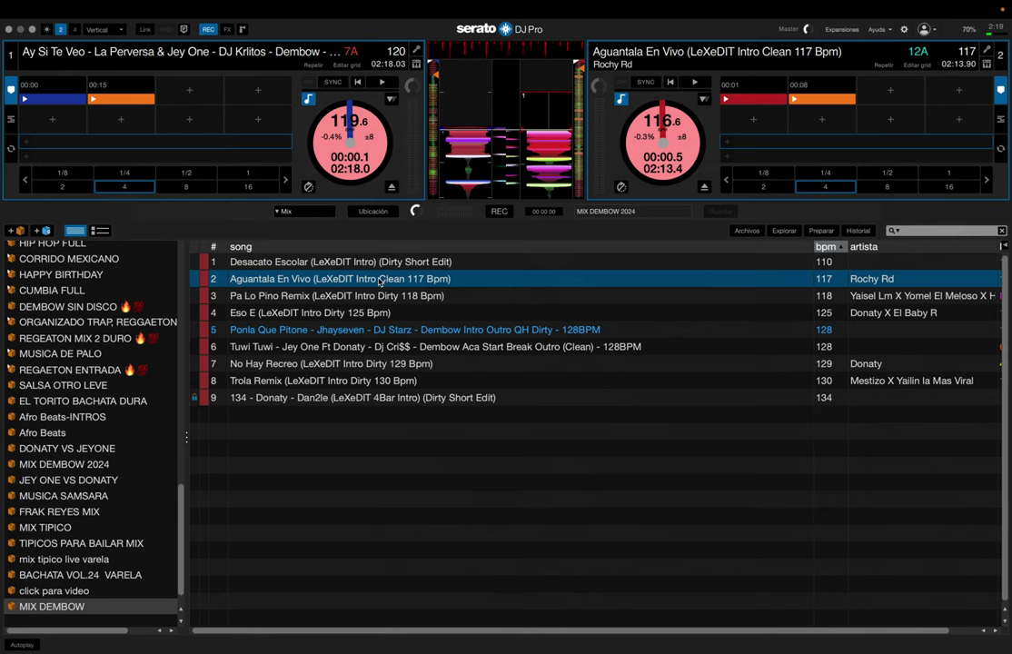
pyautogui.click(368, 298)
pyautogui.hotkey('shift', 'Right')
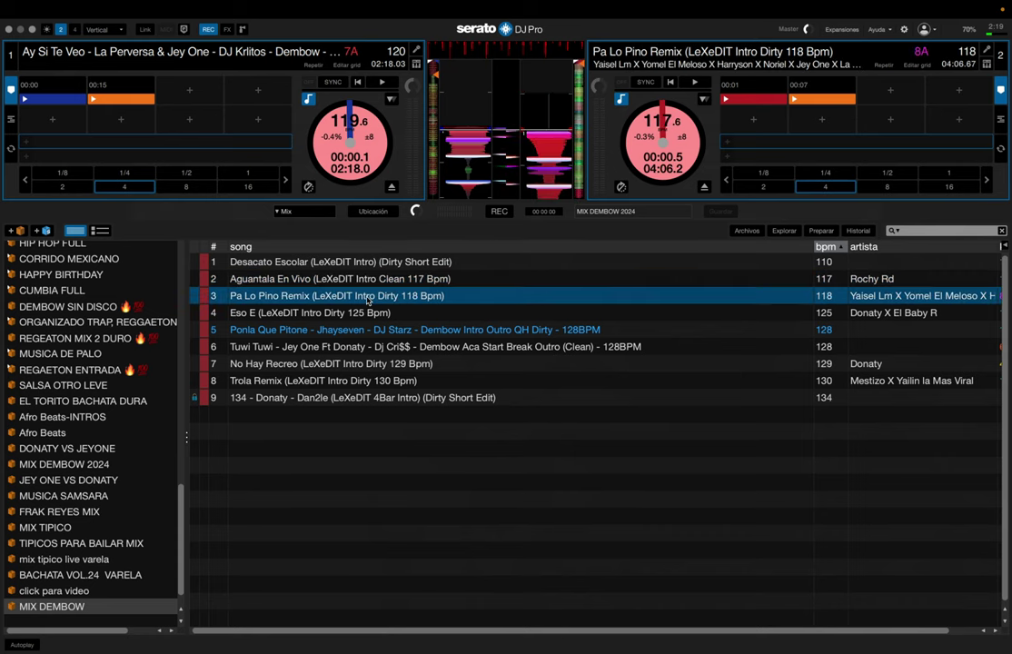
pyautogui.press('Down')
pyautogui.hotkey('shift', 'Right')
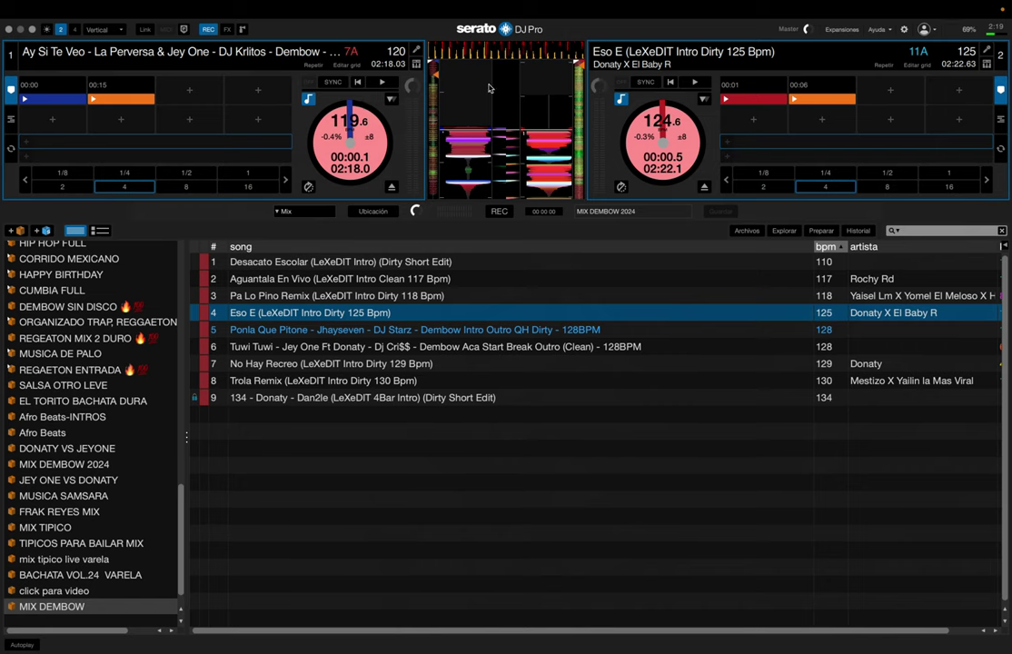
# - Play the songs on both decks to compare their volume levels, and return deck 1 to its first cue point
pyautogui.press('space')
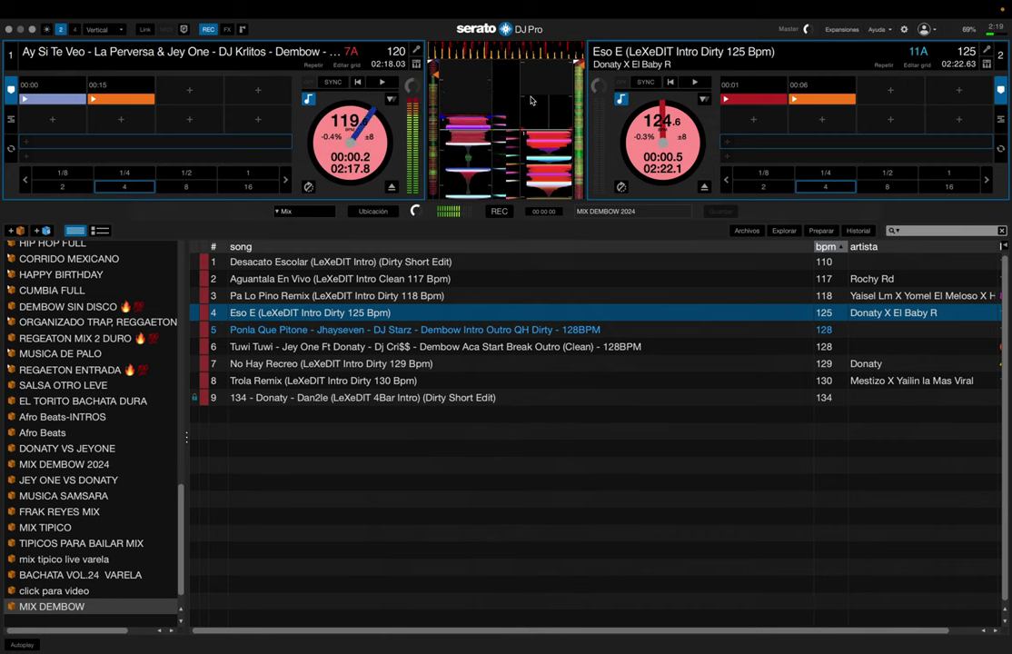
pyautogui.press('1')
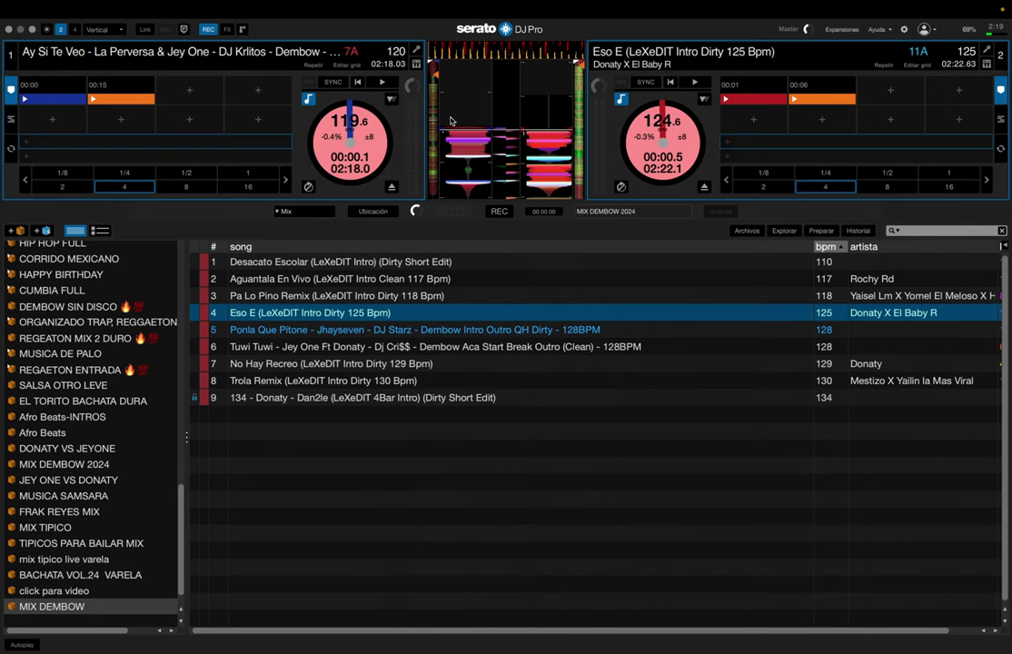
pyautogui.press('space')
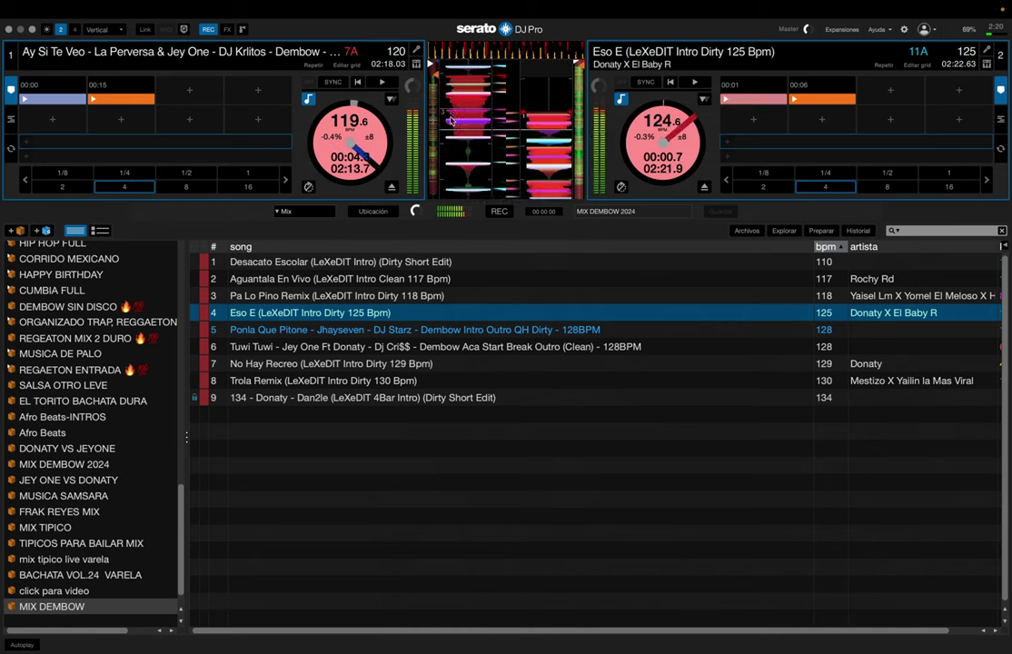
pyautogui.press('1')
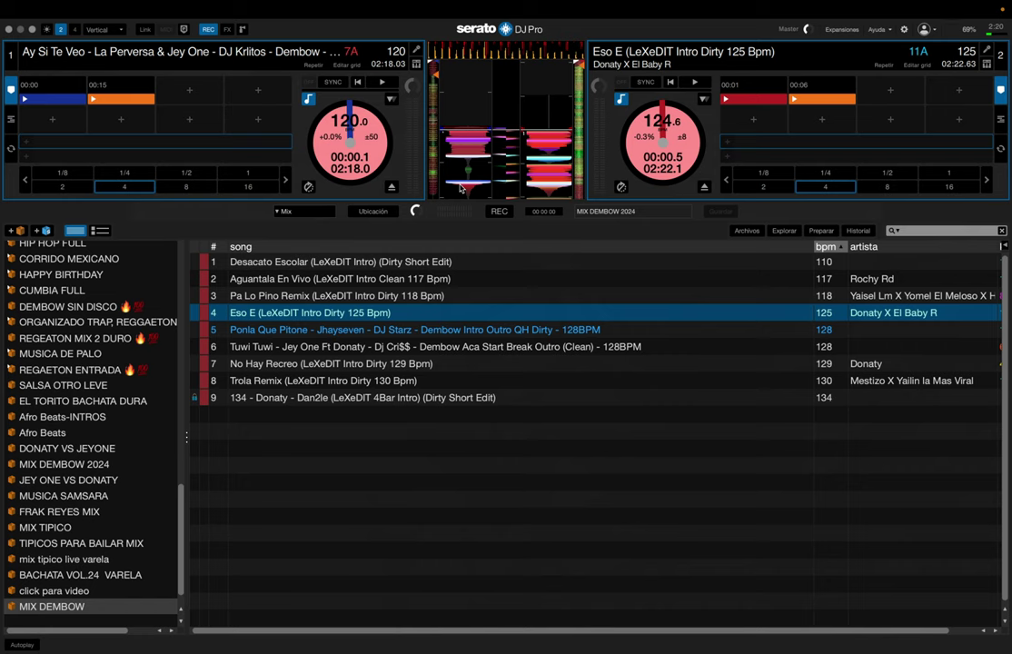
# - Load the 117 BPM song "Aguantala En Vivo" onto deck 2
pyautogui.press('Down')
pyautogui.press('Down')
pyautogui.press('Down')
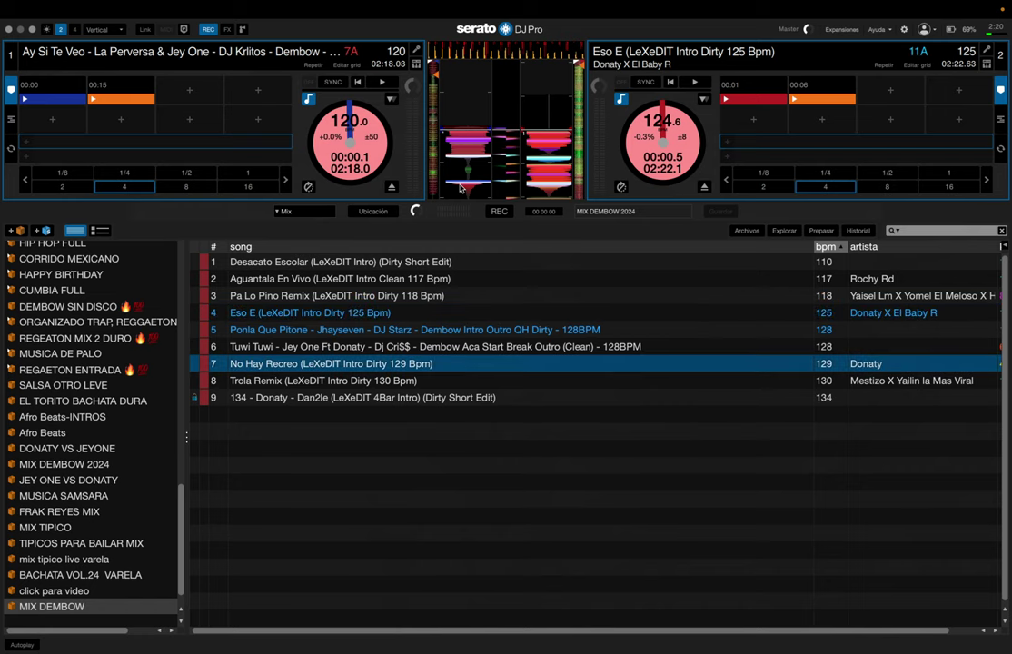
pyautogui.press('Up')
pyautogui.press('Up')
pyautogui.press('Up')
pyautogui.press('Up')
pyautogui.press('Up')
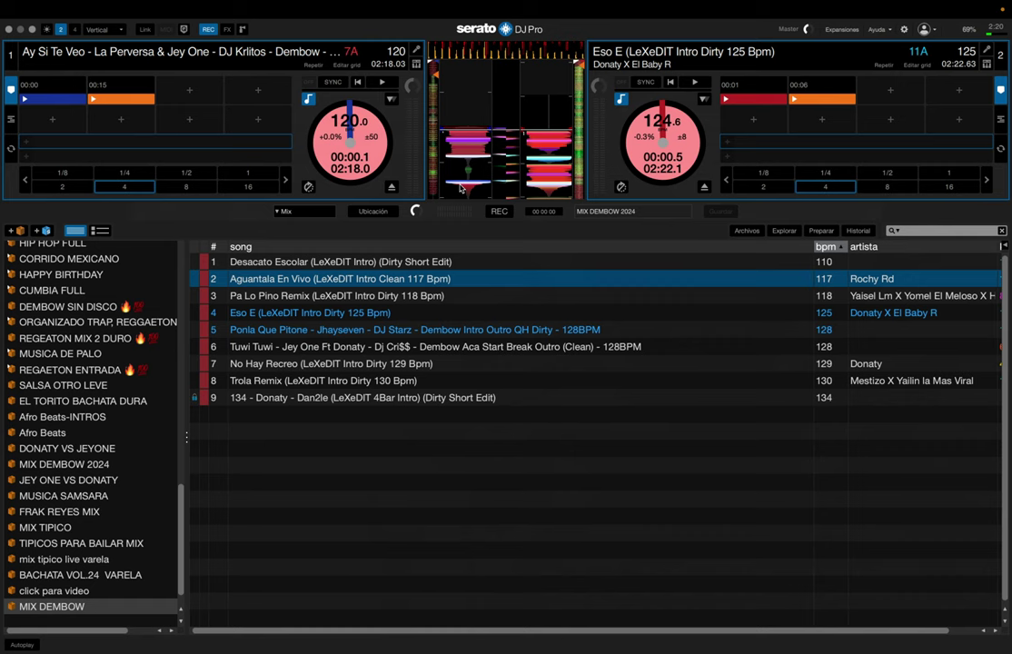
pyautogui.hotkey('shift', 'Right')
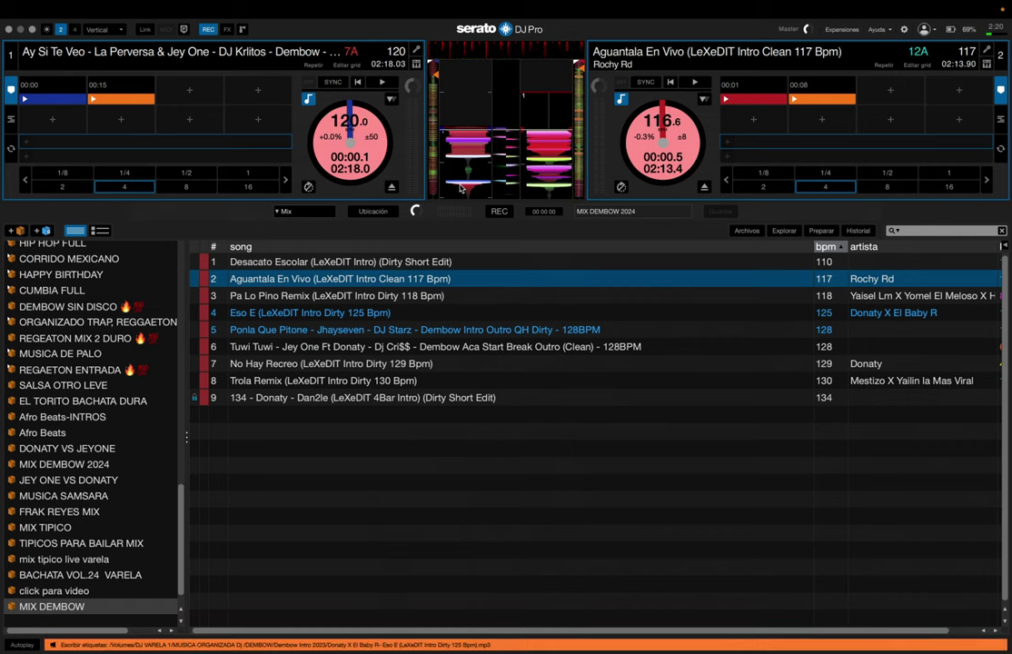
# - Sync both decks at 120 BPM and activate a 4-beat loop at the start of the song on deck 1
pyautogui.hotkey('shift', 's')
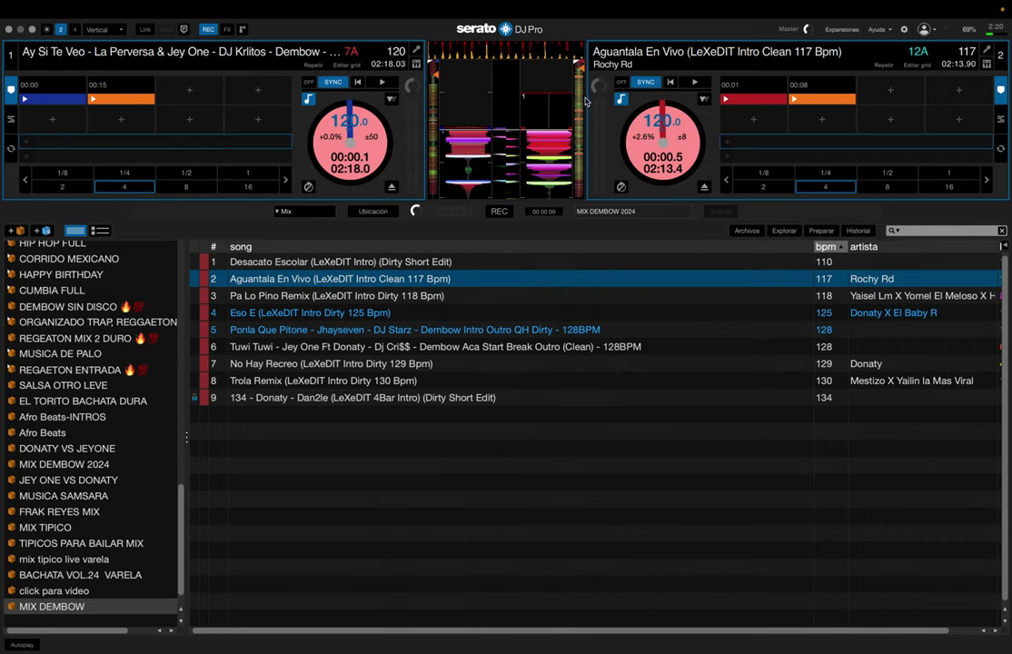
pyautogui.hotkey('ctrl', '4')
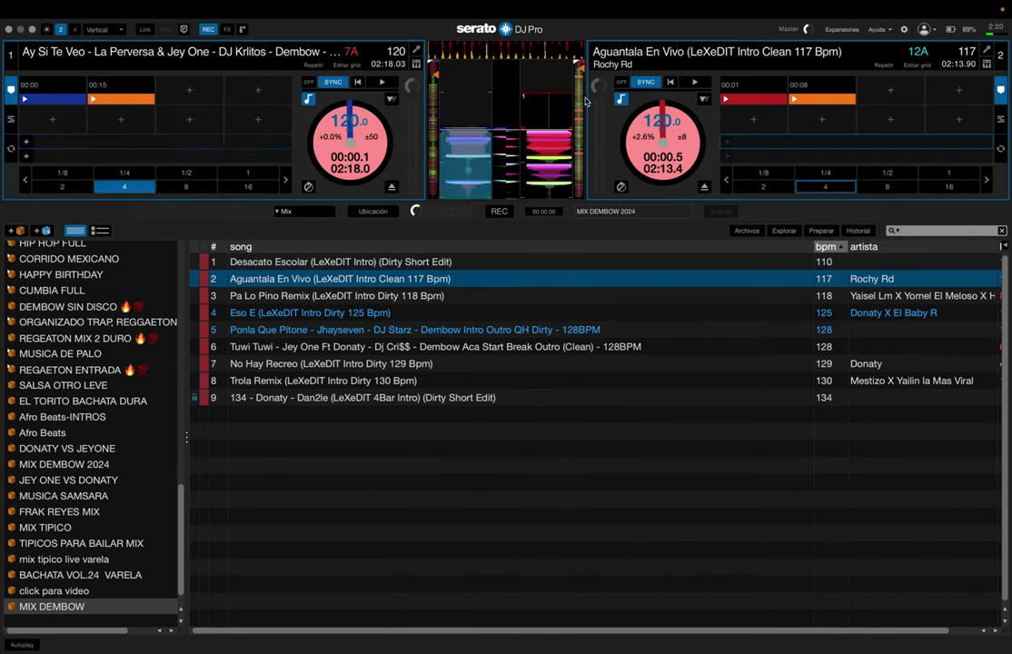
# - Play the looped deck 1 intro together with "Aguantala En Vivo" on deck 2 and pause both decks
pyautogui.press('w')
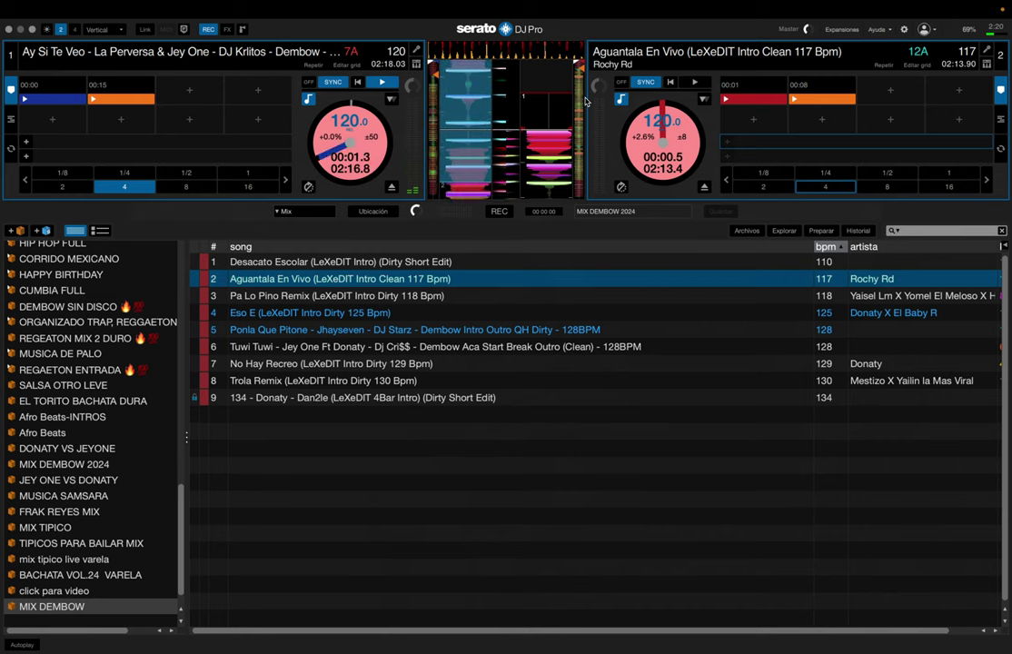
pyautogui.press('s')
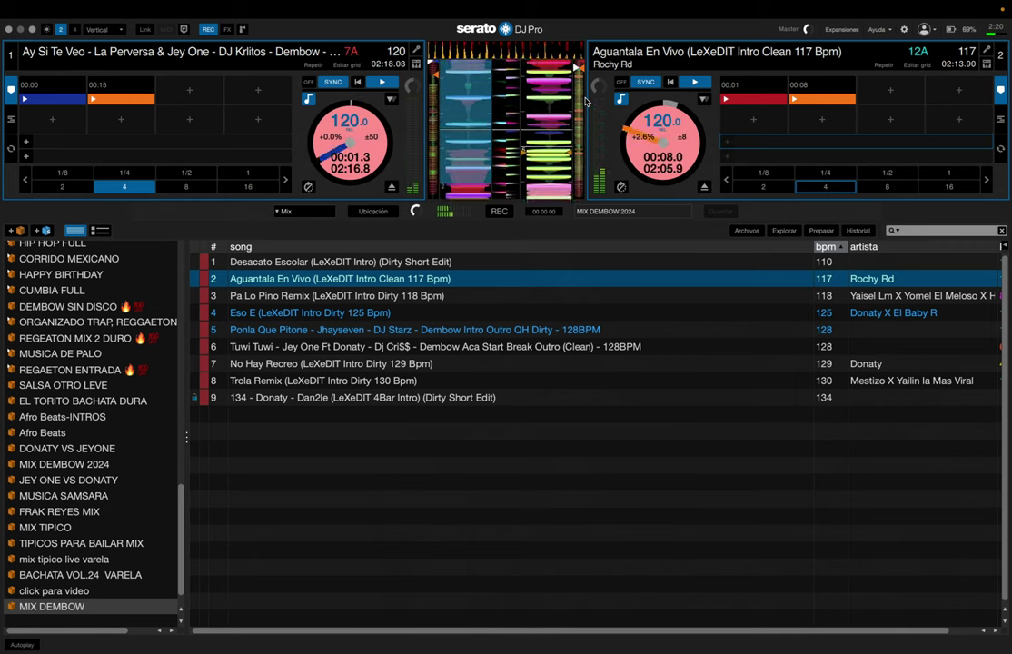
pyautogui.press('s')
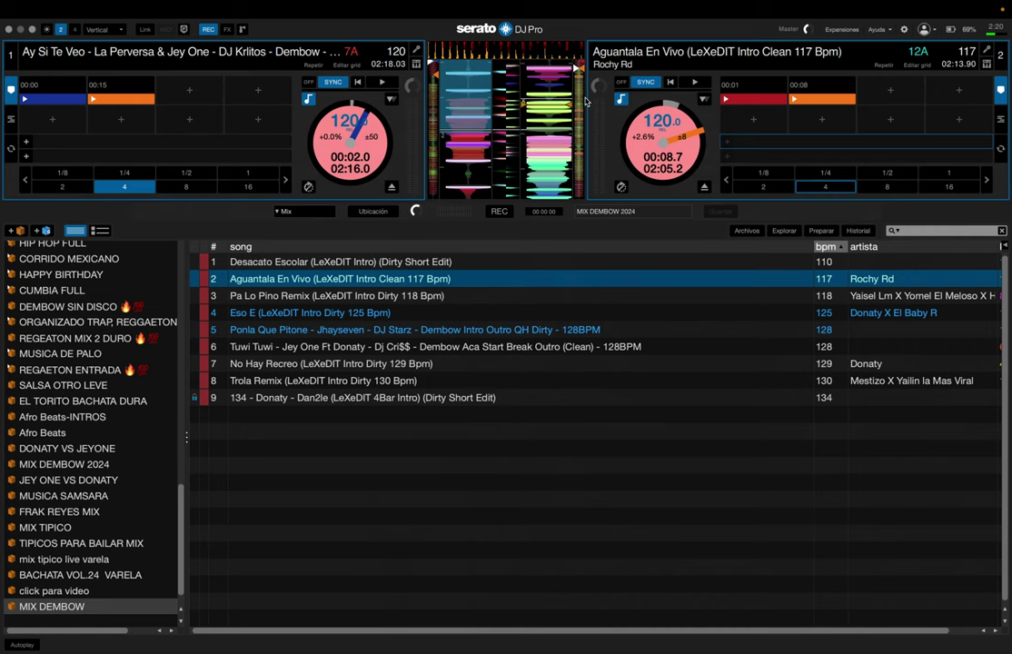
# - Return both decks to their first cue points, play the synced songs together again and pause them
pyautogui.press('1')
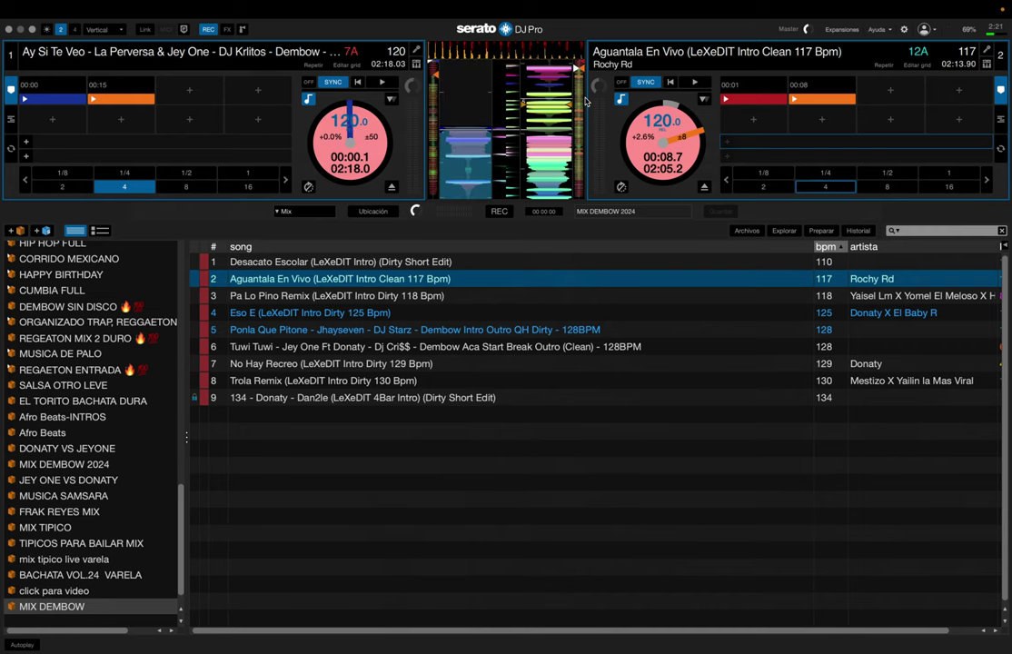
pyautogui.press('6')
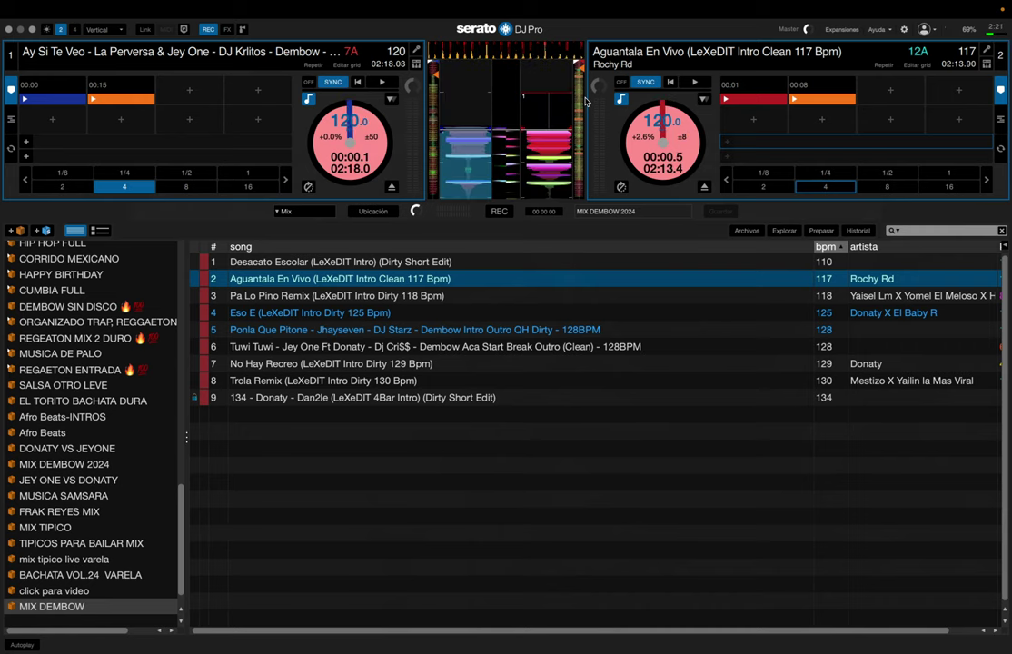
pyautogui.press('w')
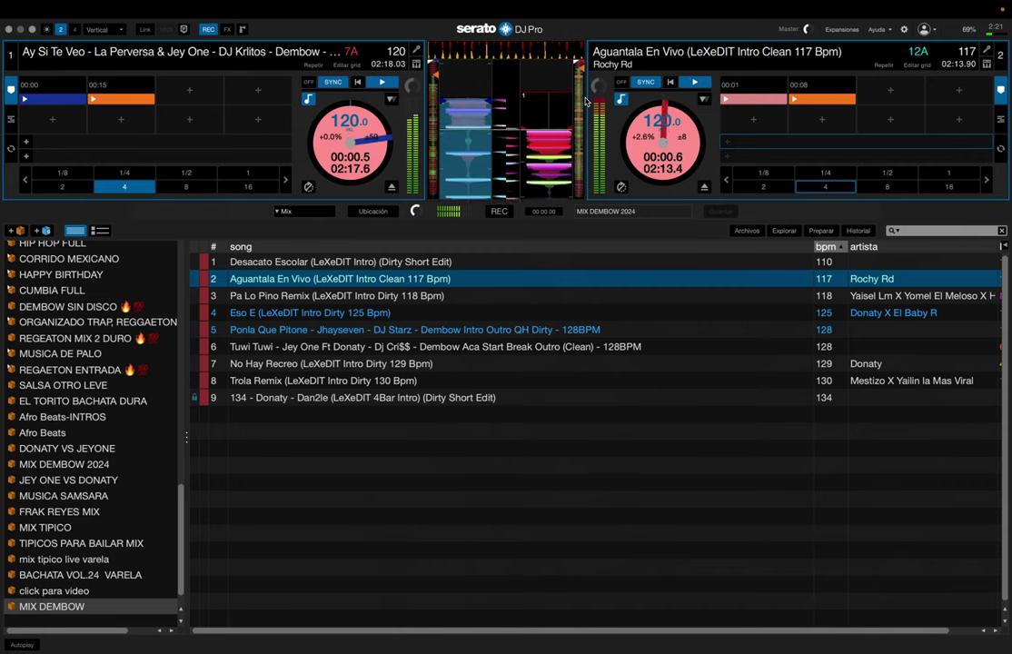
pyautogui.press('s')
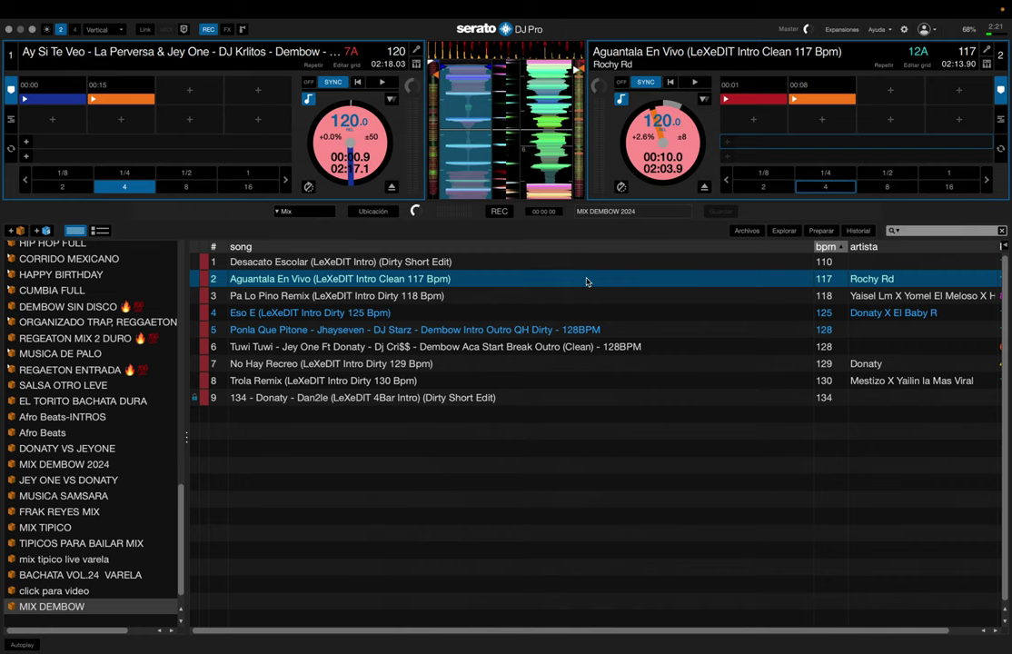
# - Return the songs on both decks to their first cue points
pyautogui.click(386, 379)
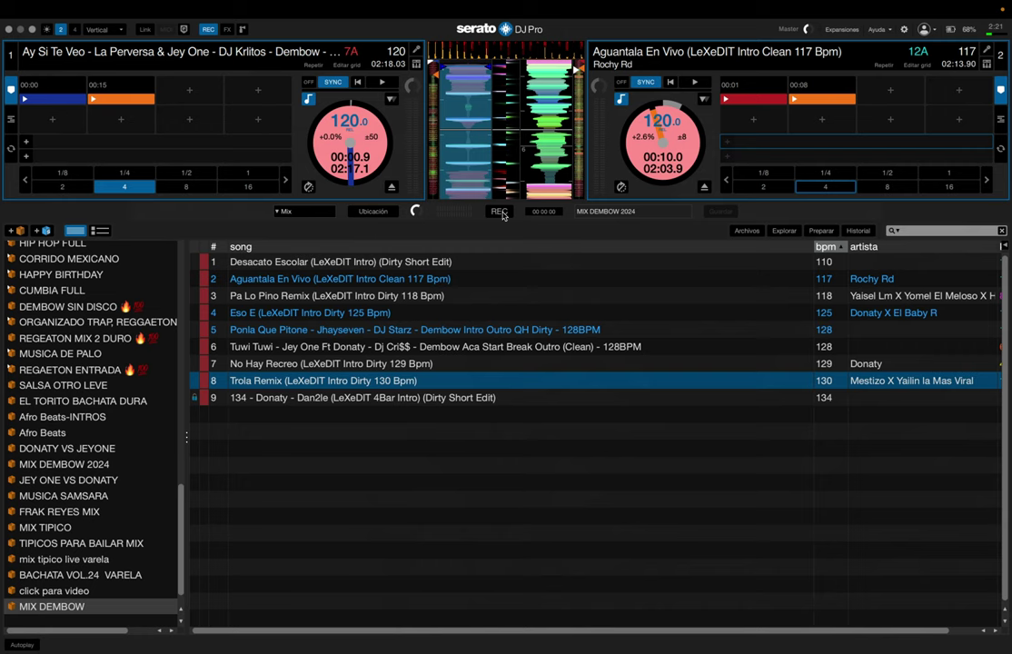
pyautogui.click(453, 79)
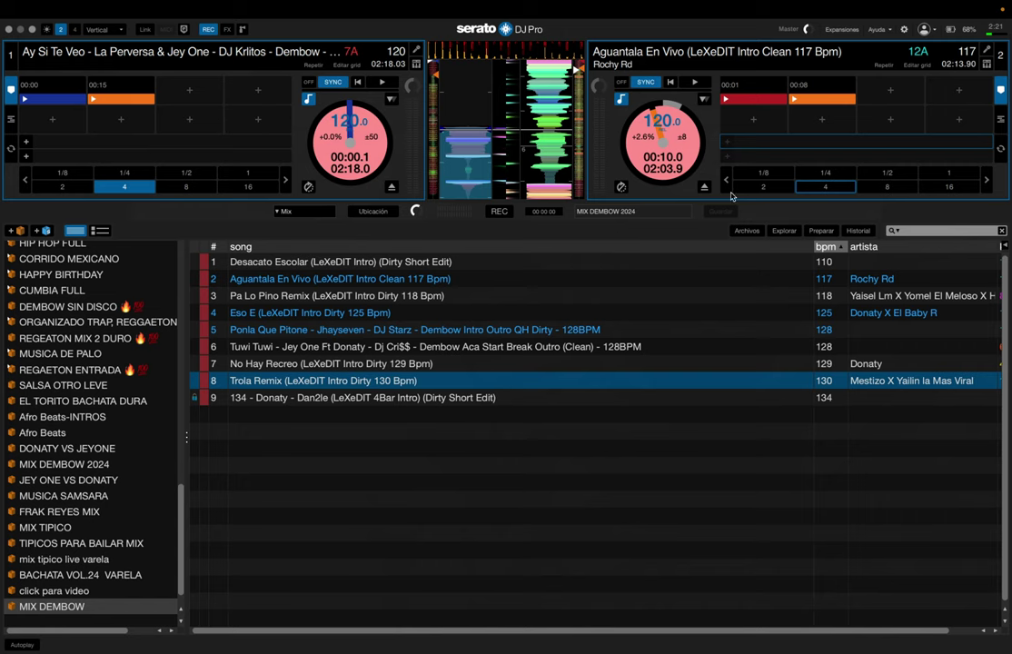
pyautogui.press('i')
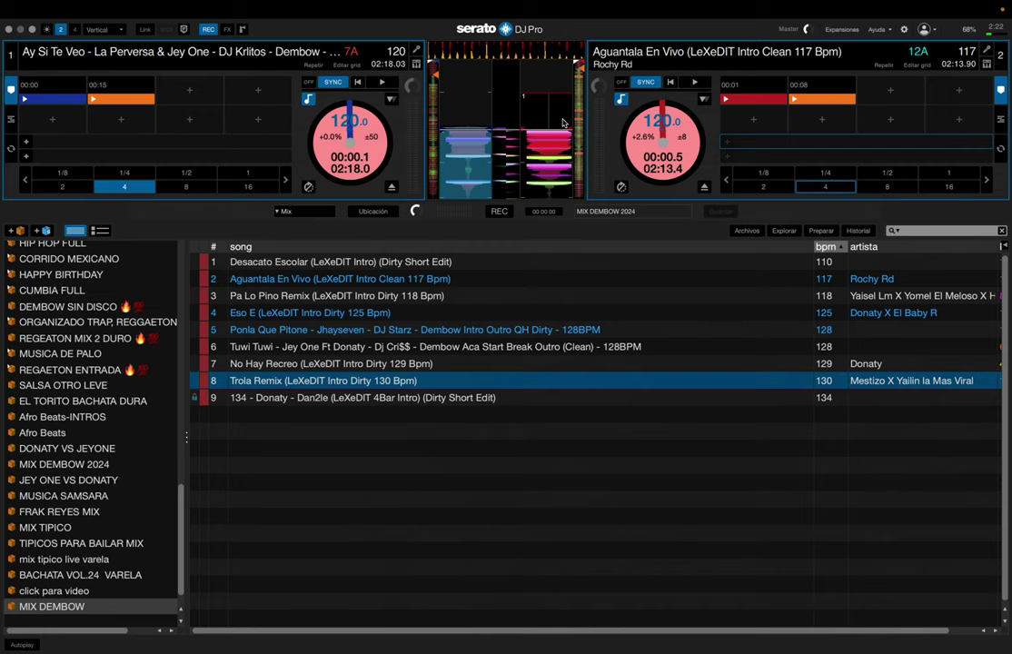
# - Show the sampler, view its output options and the settings of the "Ga Ge Gi Go Gu" sample, and hide it again
pyautogui.click(242, 30)
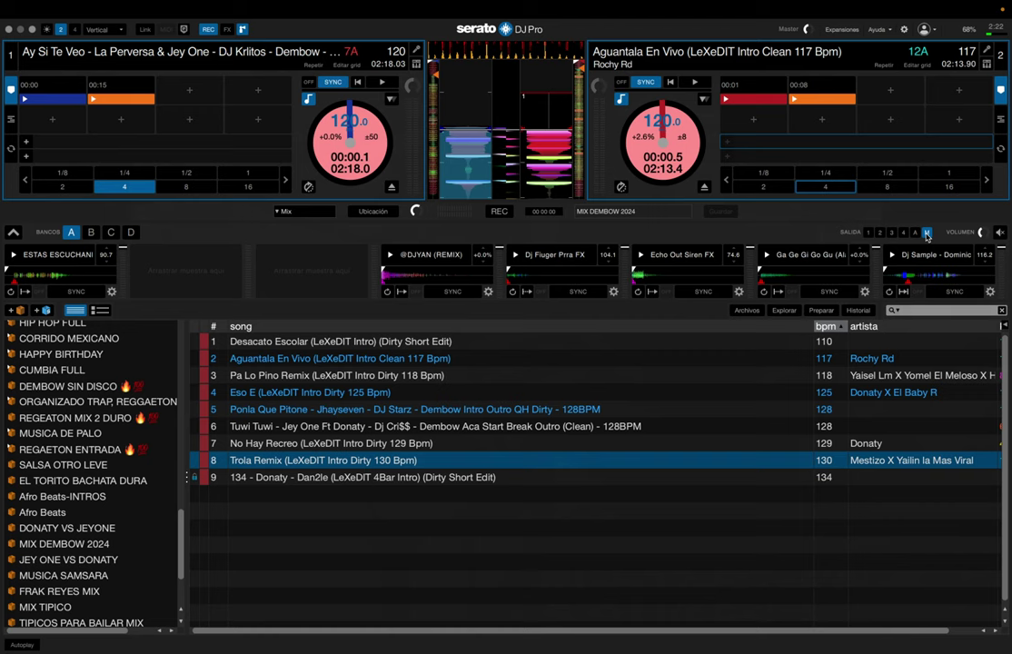
pyautogui.click(865, 292)
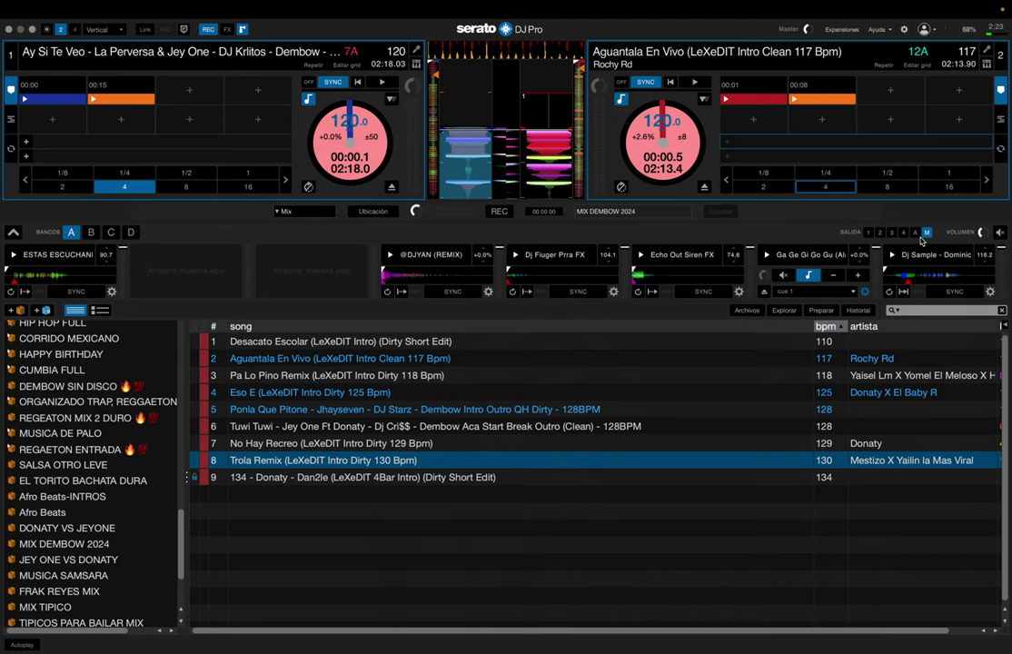
pyautogui.click(242, 30)
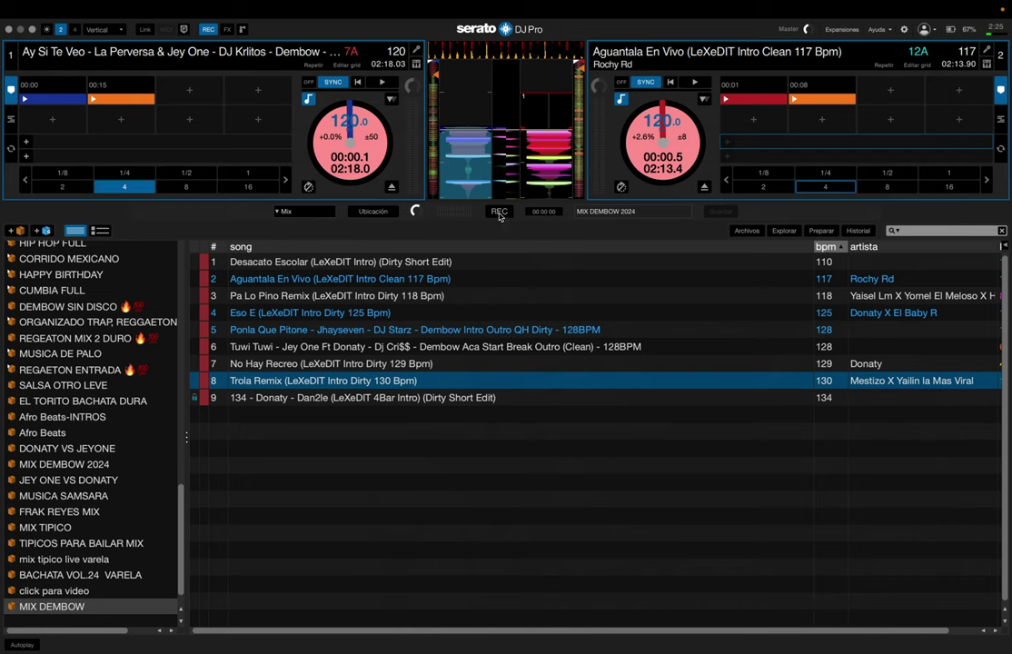
# - Start recording and play the synced songs on both decks together, pausing both decks at the end
pyautogui.click(499, 212)
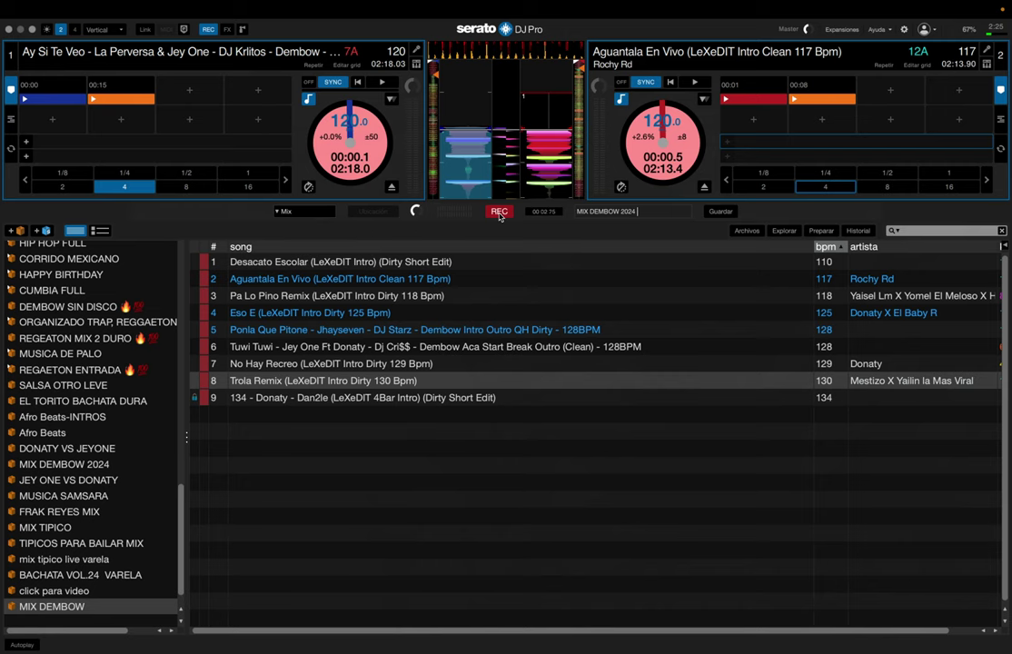
pyautogui.press('w')
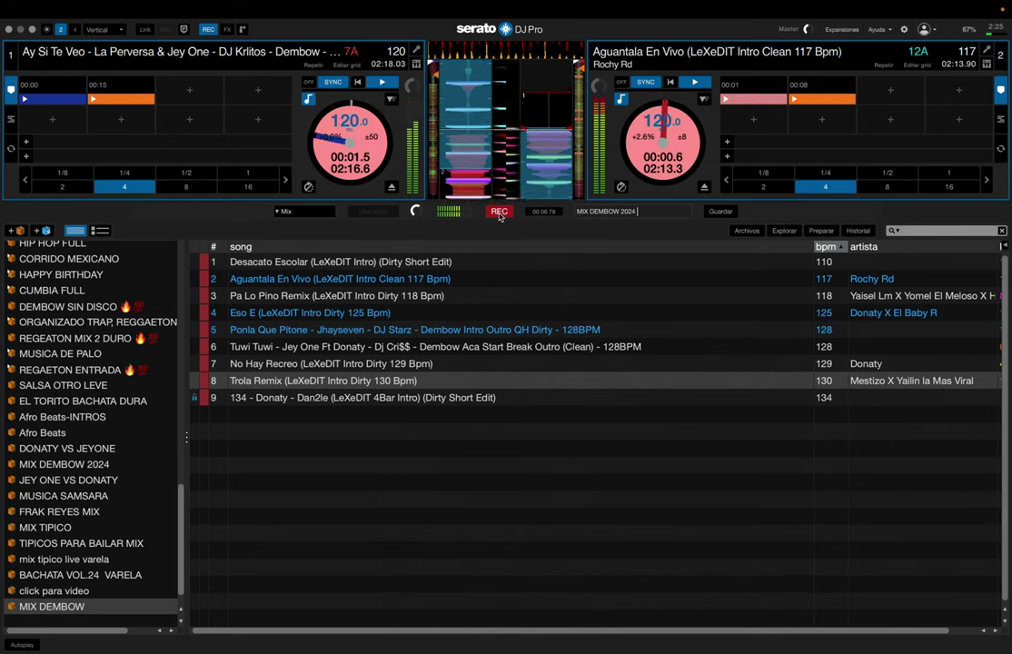
pyautogui.press('s')
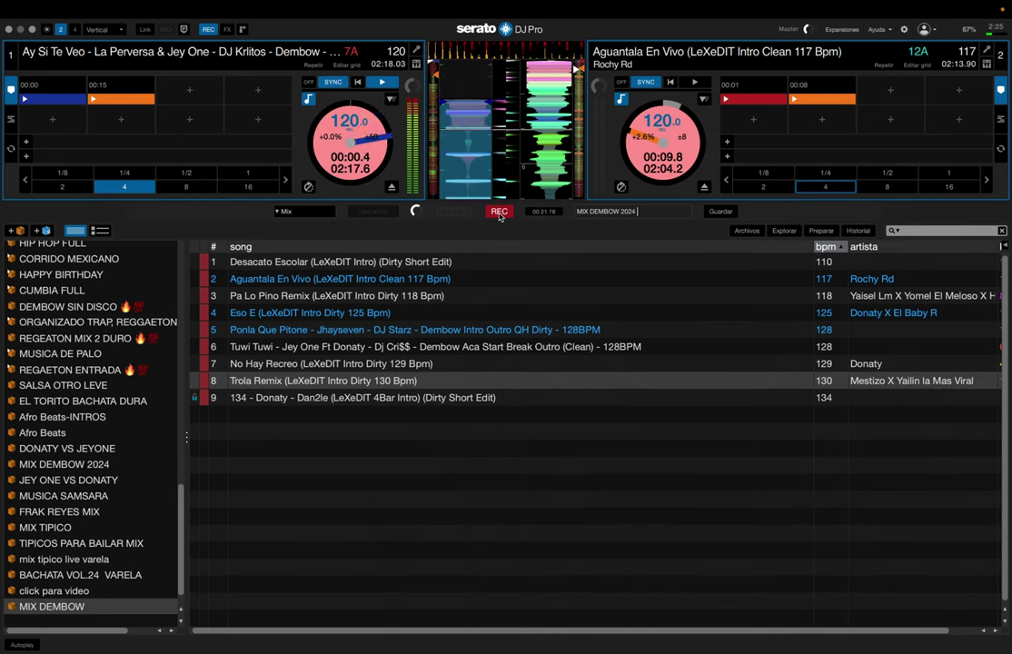
pyautogui.press('w')
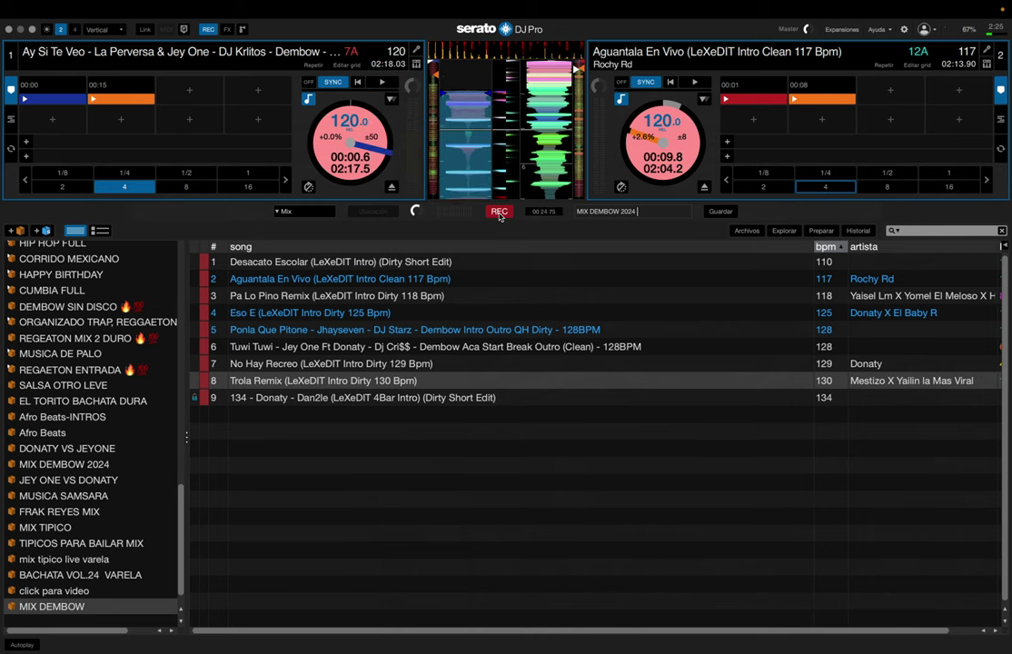
# - Load the 128 BPM song "Tuwi Tuwi" onto deck 1 and the 129 BPM song "No Hay Recreo" onto deck 2
pyautogui.click(402, 351)
pyautogui.hotkey('shift', 'Left')
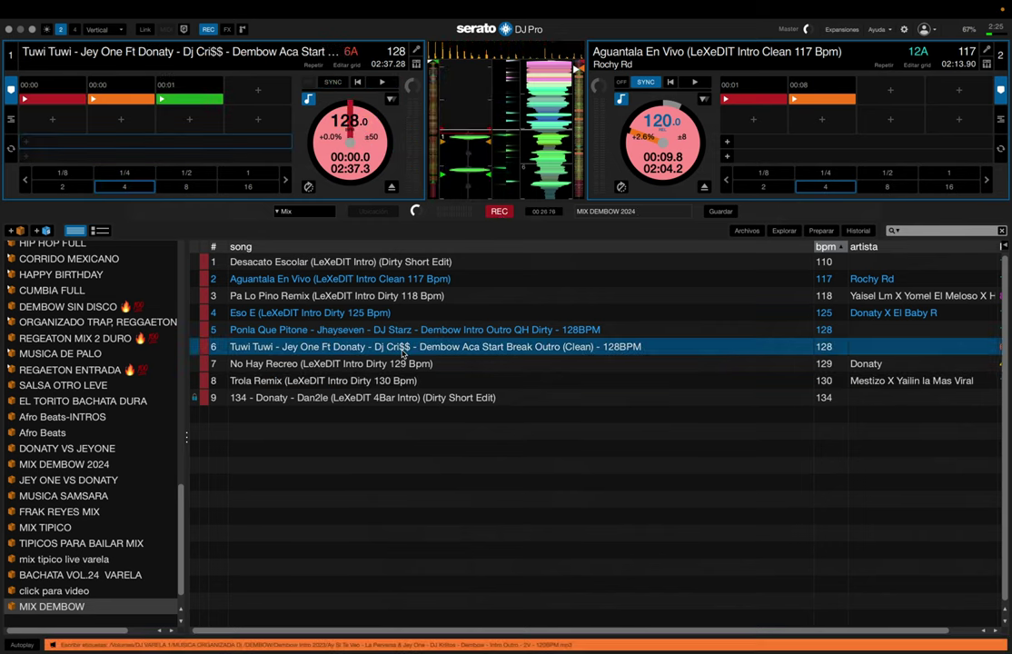
pyautogui.press('Down')
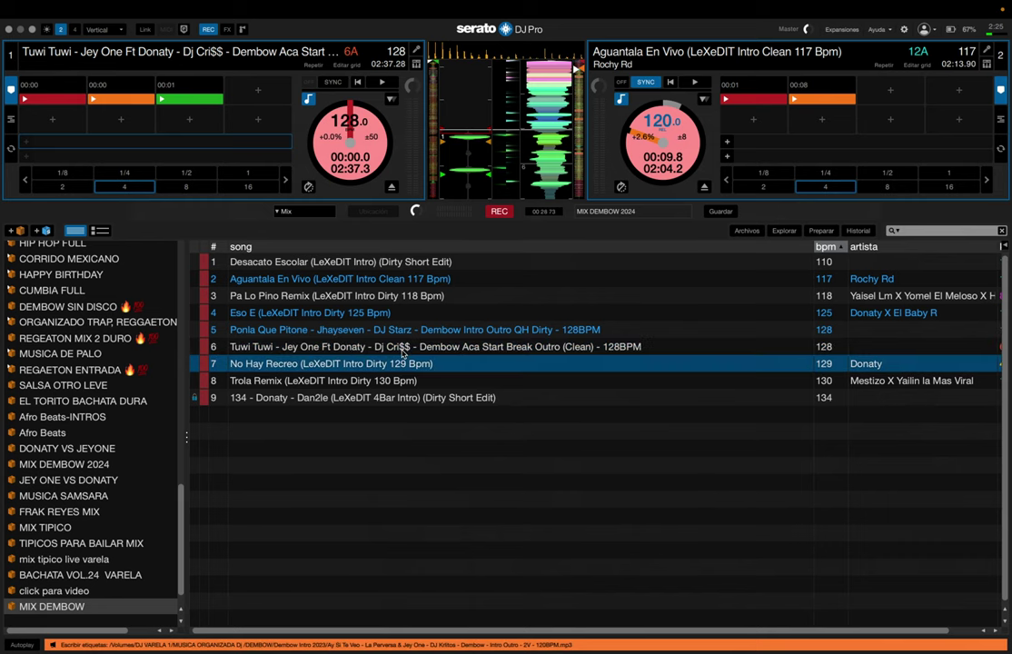
pyautogui.hotkey('shift', 'Right')
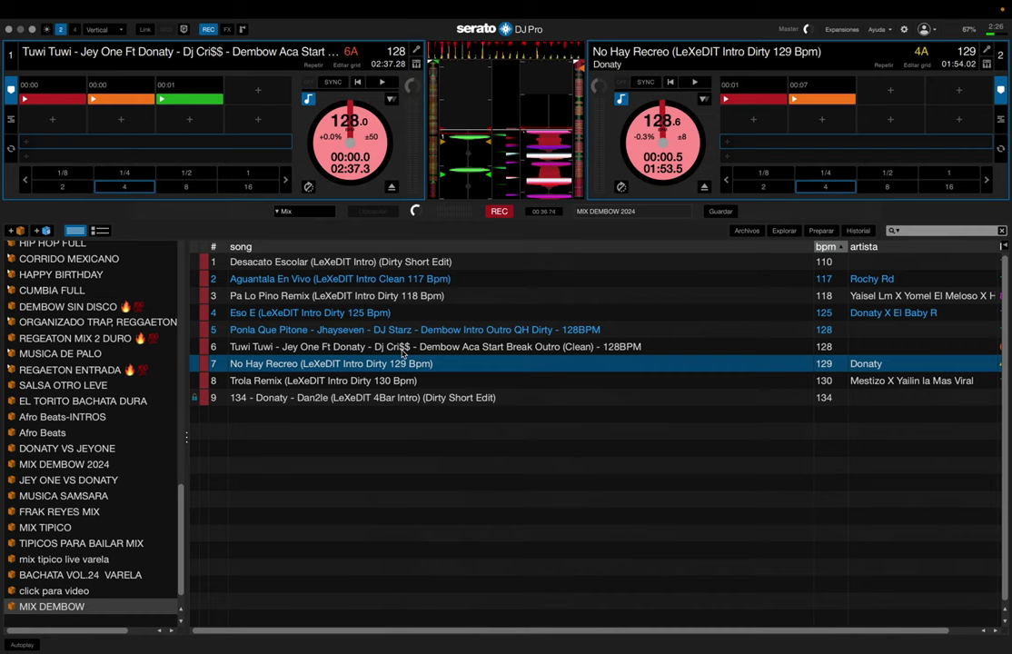
# - Activate a 4-beat loop on deck 1 and play "Tuwi Tuwi" together with "No Hay Recreo" on deck 2
pyautogui.hotkey('ctrl', '4')
pyautogui.press('w')
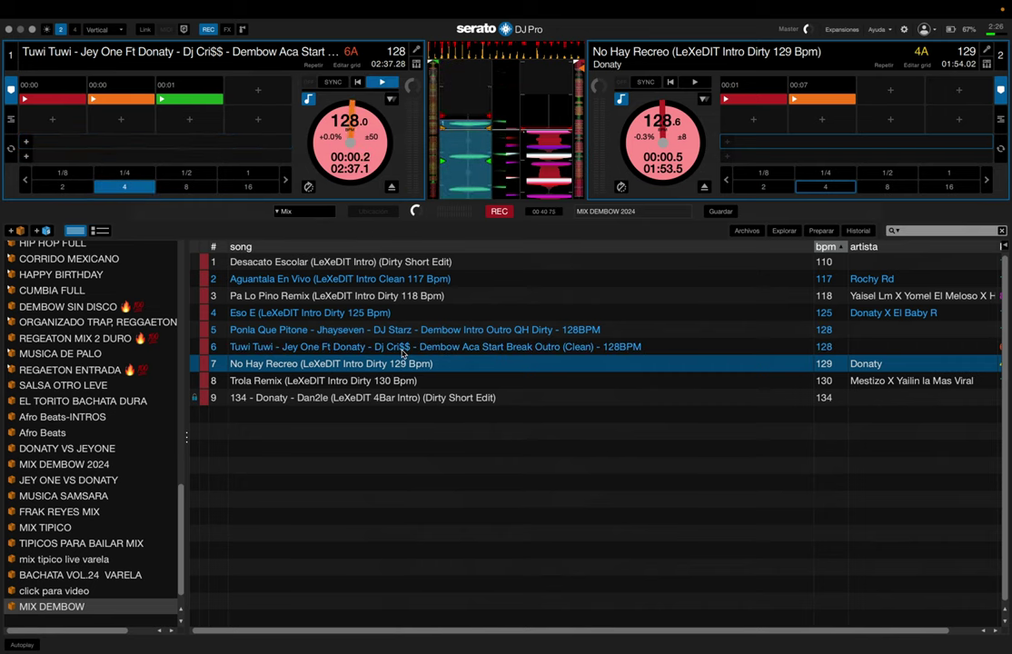
pyautogui.hotkey('ctrl', '9')
pyautogui.press('s')
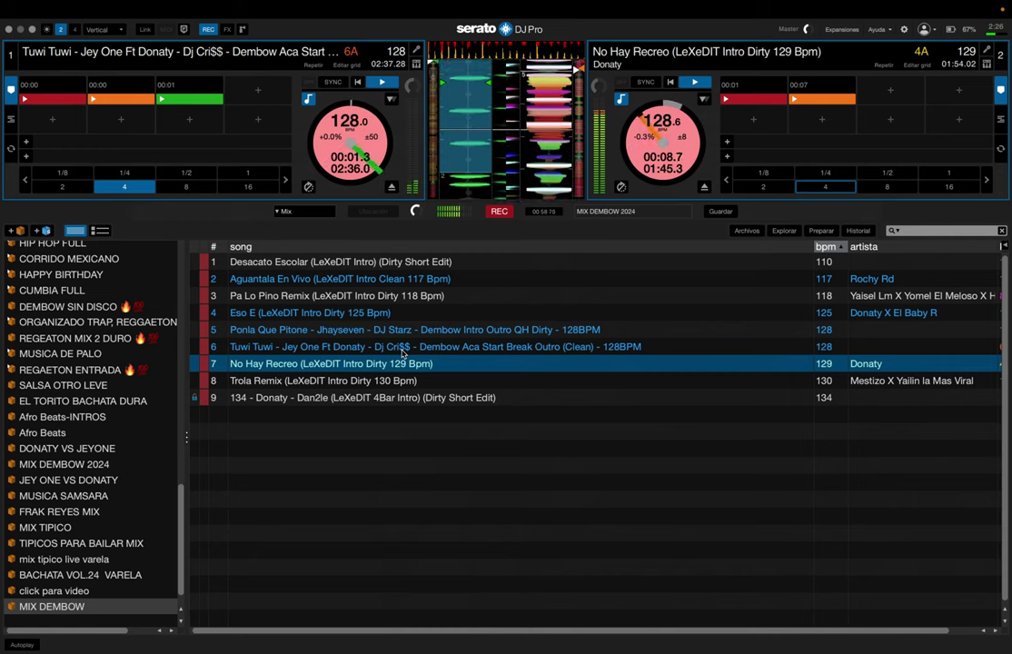
# - Stop playback and recording, and save the recorded mix as MIX DEMBOW 2024
pyautogui.press('space')
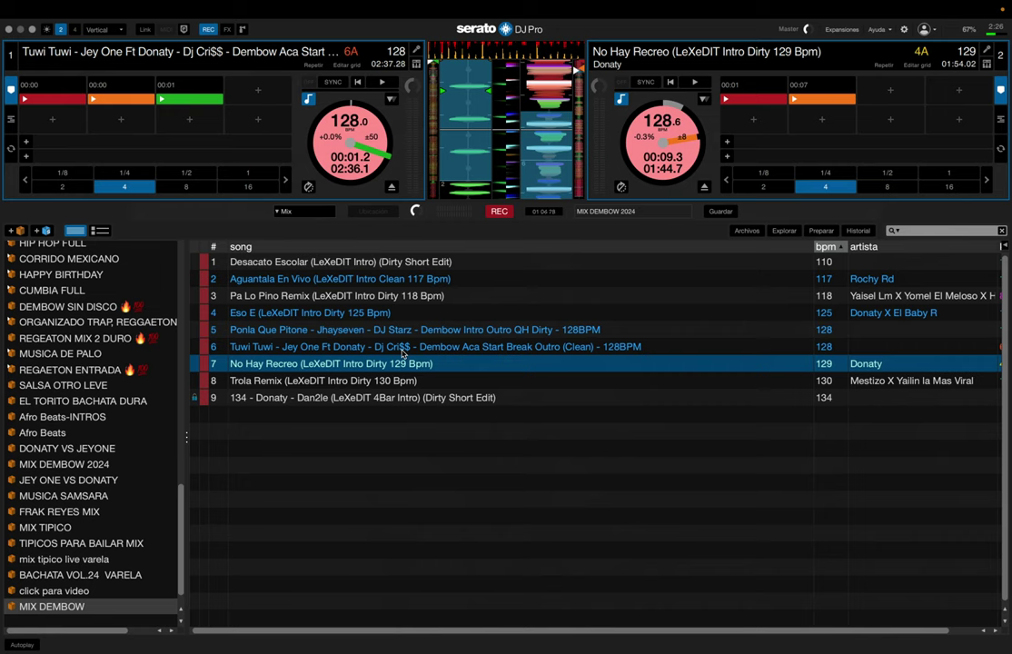
pyautogui.click(500, 212)
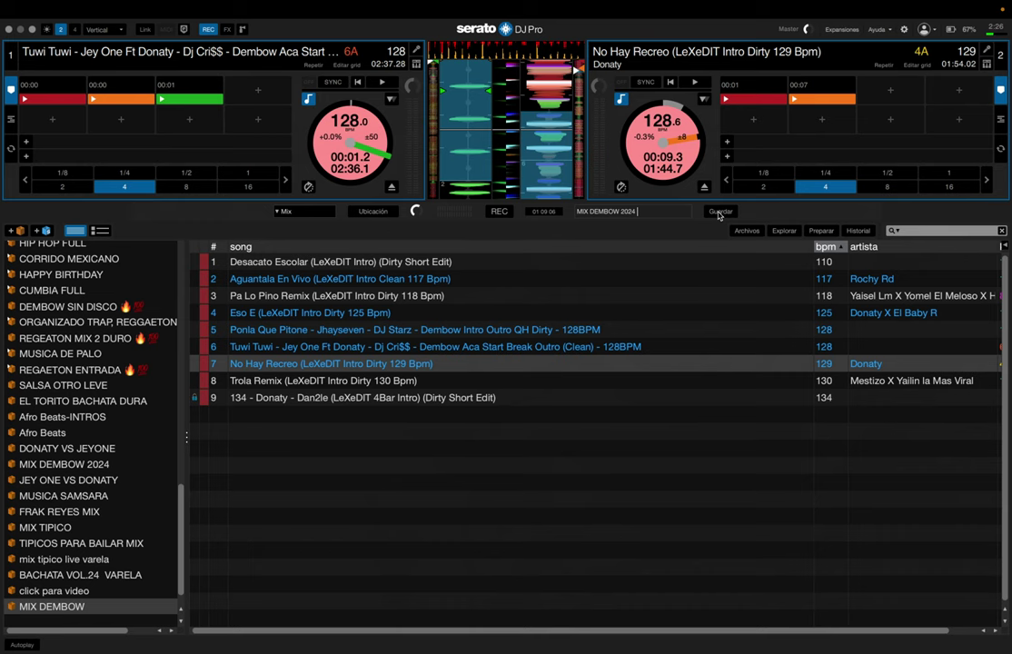
pyautogui.click(718, 213)
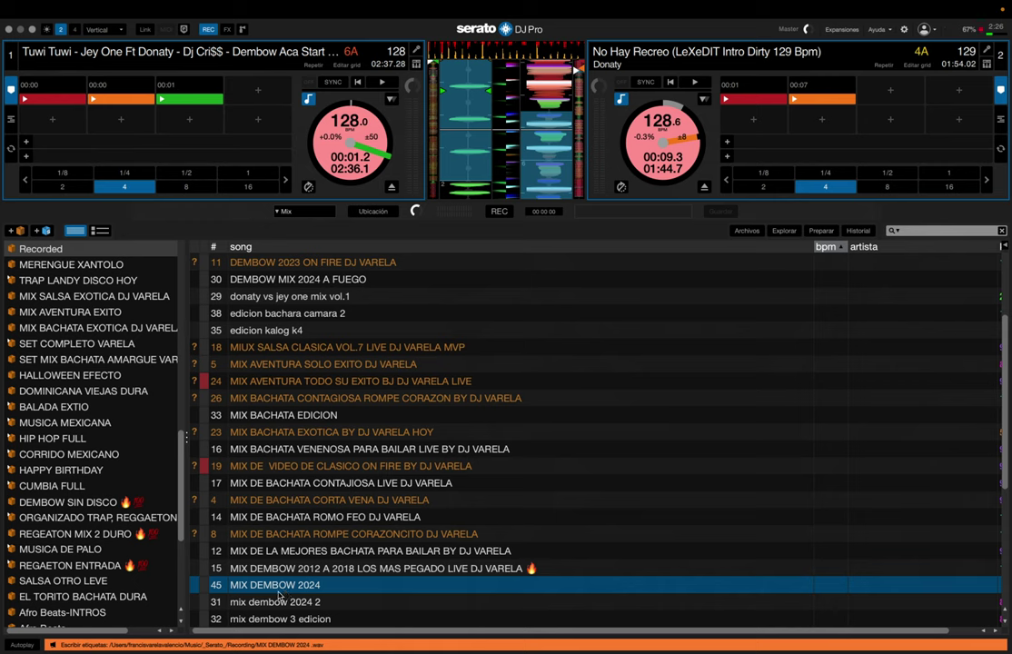
# - Search the Recorded crate for "MIX DEMBOW 20"
pyautogui.scroll(3, 119, 327)
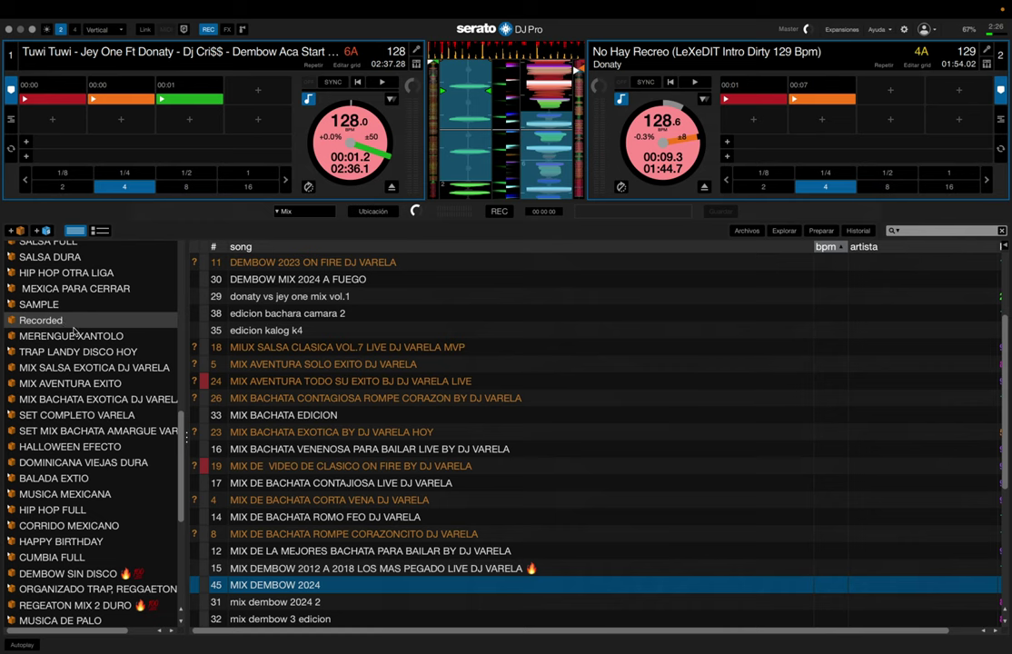
pyautogui.scroll(-7, 63, 287)
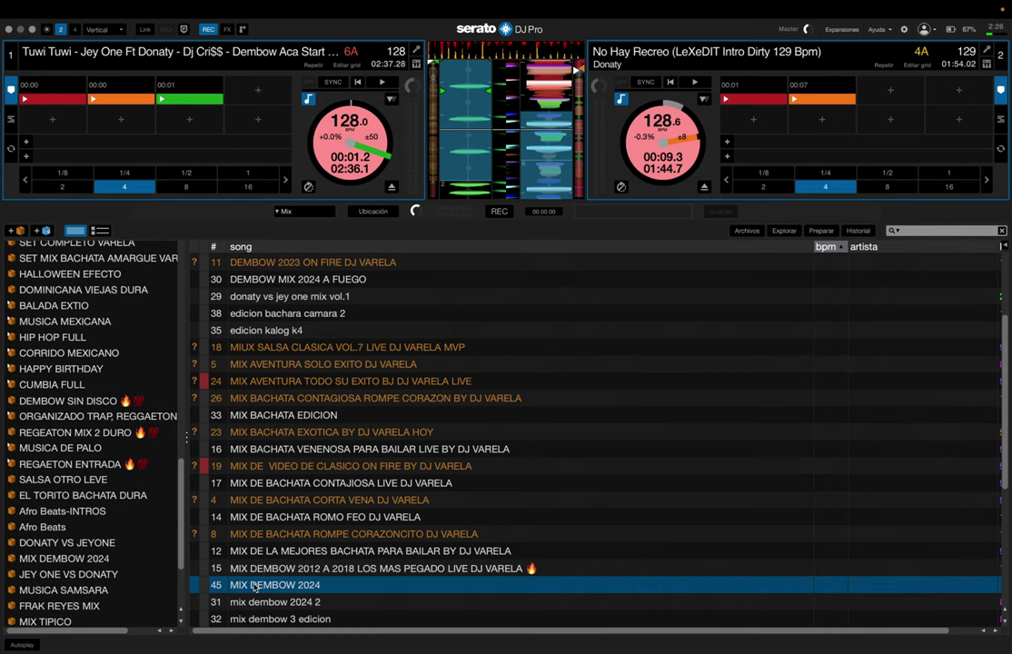
pyautogui.scroll(-2, 254, 587)
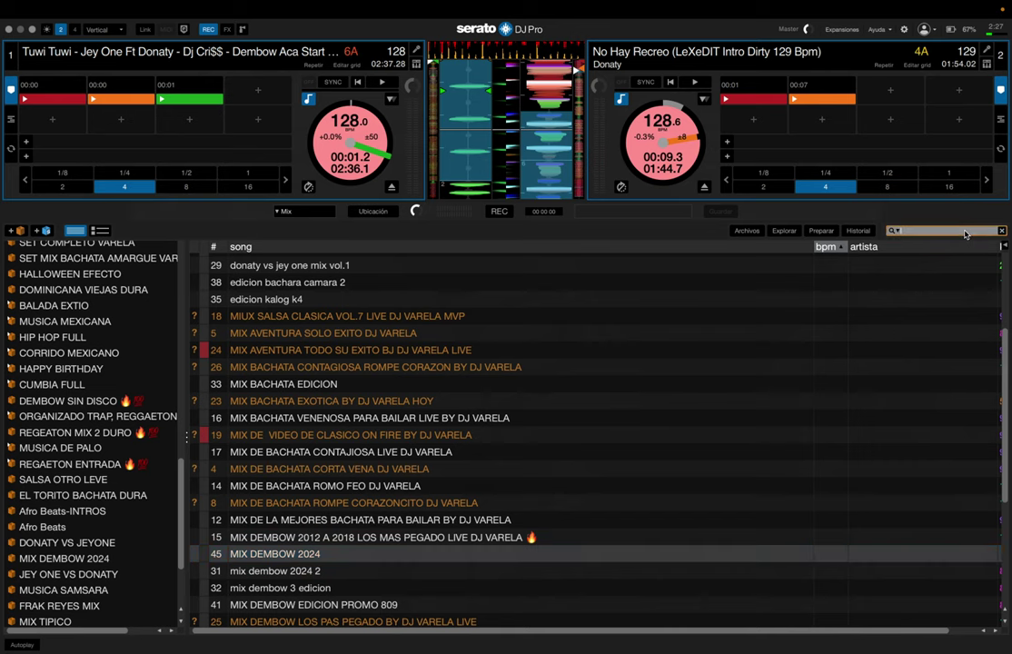
pyautogui.write('MIX DEMB')
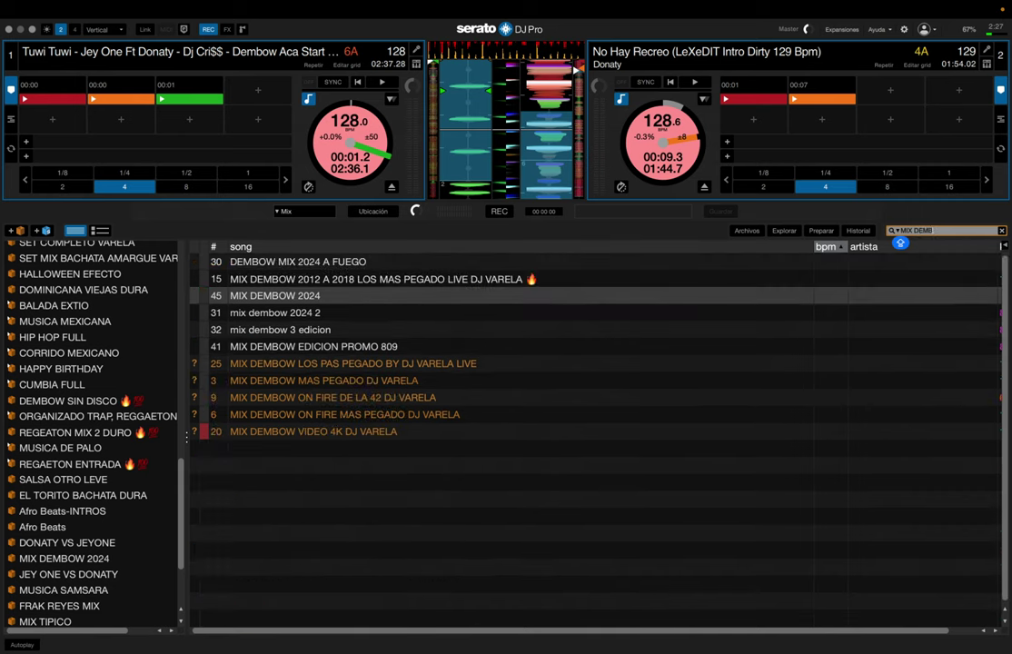
pyautogui.write('OW 20')
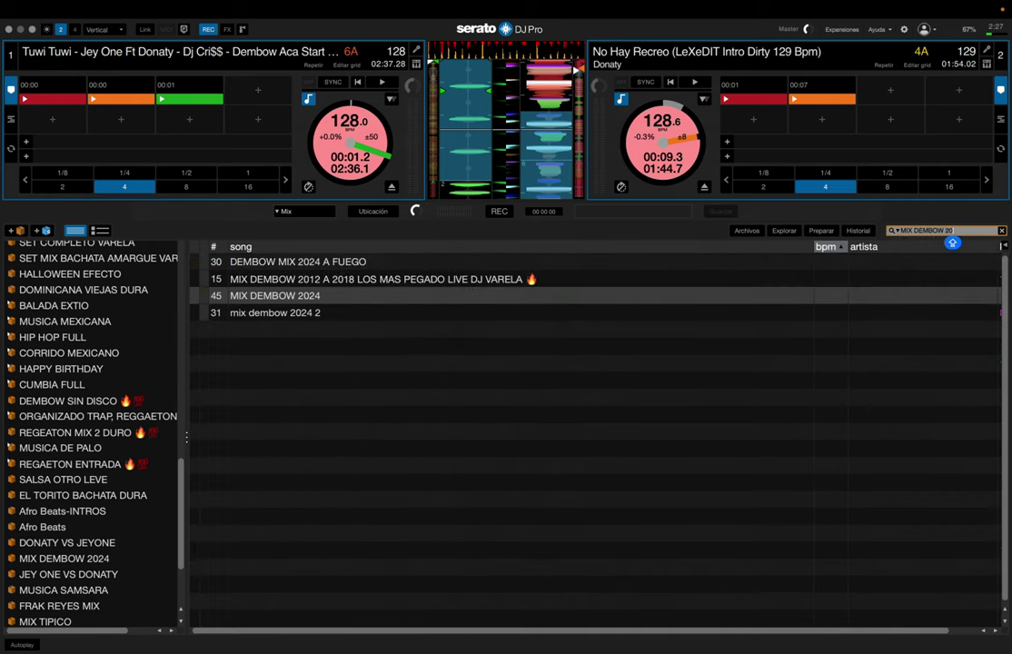
# - Load the MIX DEMBOW 2024 recording onto deck 2 and play part of it back before pausing
pyautogui.click(342, 296)
pyautogui.hotkey('shift', 'Right')
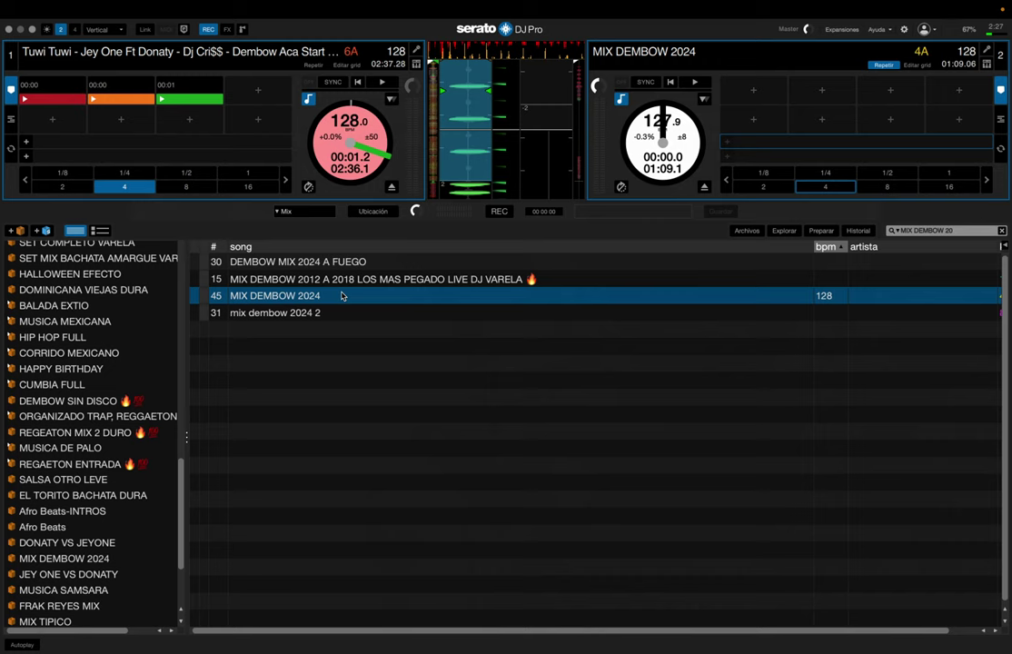
pyautogui.press('s')
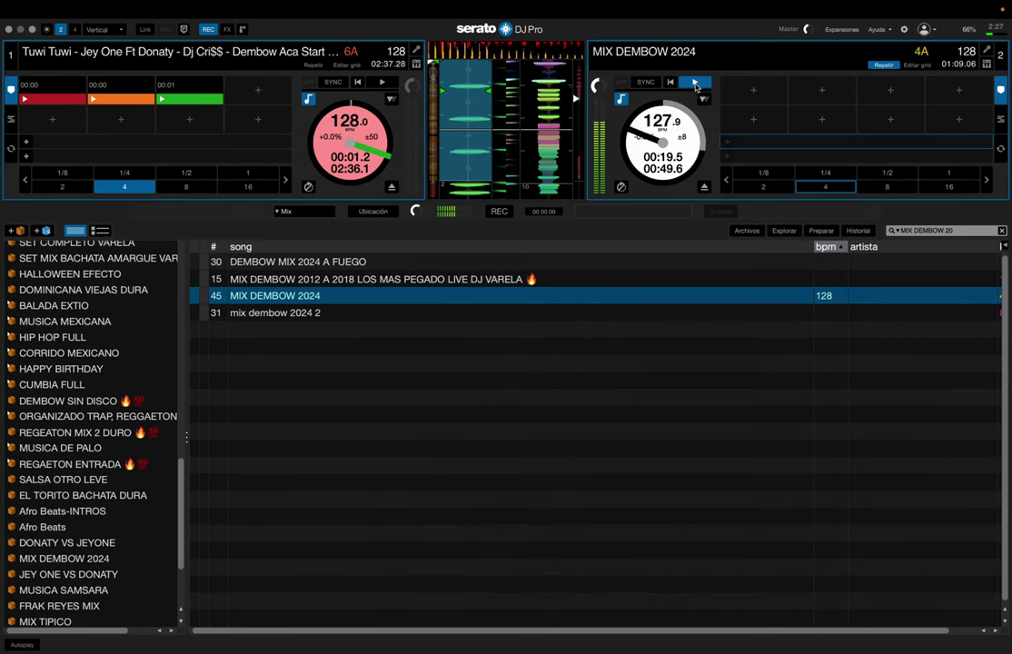
pyautogui.click(696, 83)
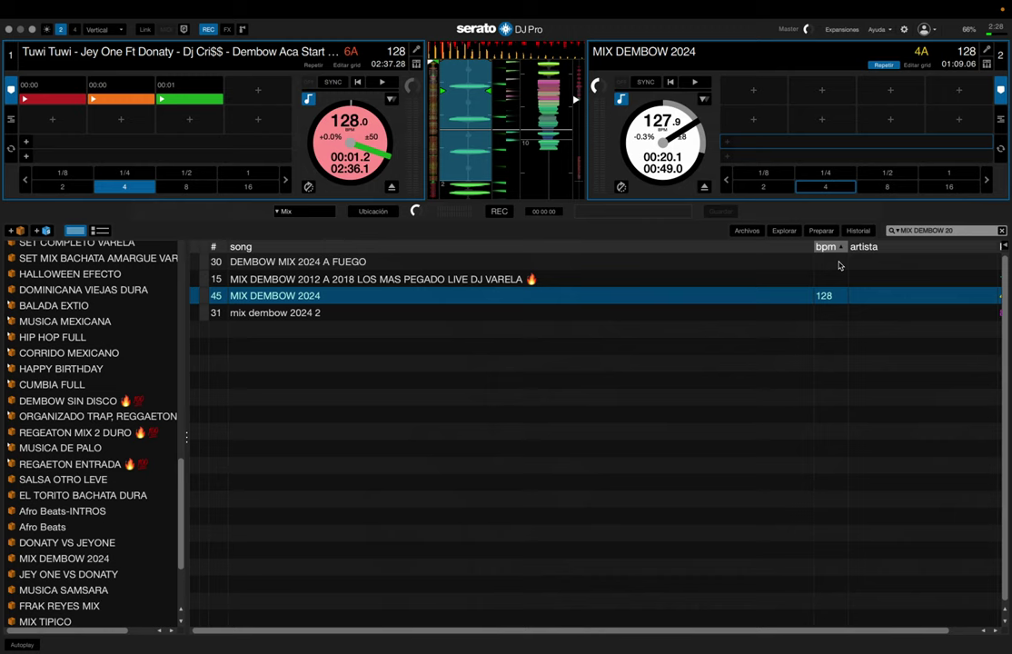
# - Open the ORGANIZADO TRAP, REGGAETON crate and examine how its songs are ordered by BPM
pyautogui.scroll(10, 73, 272)
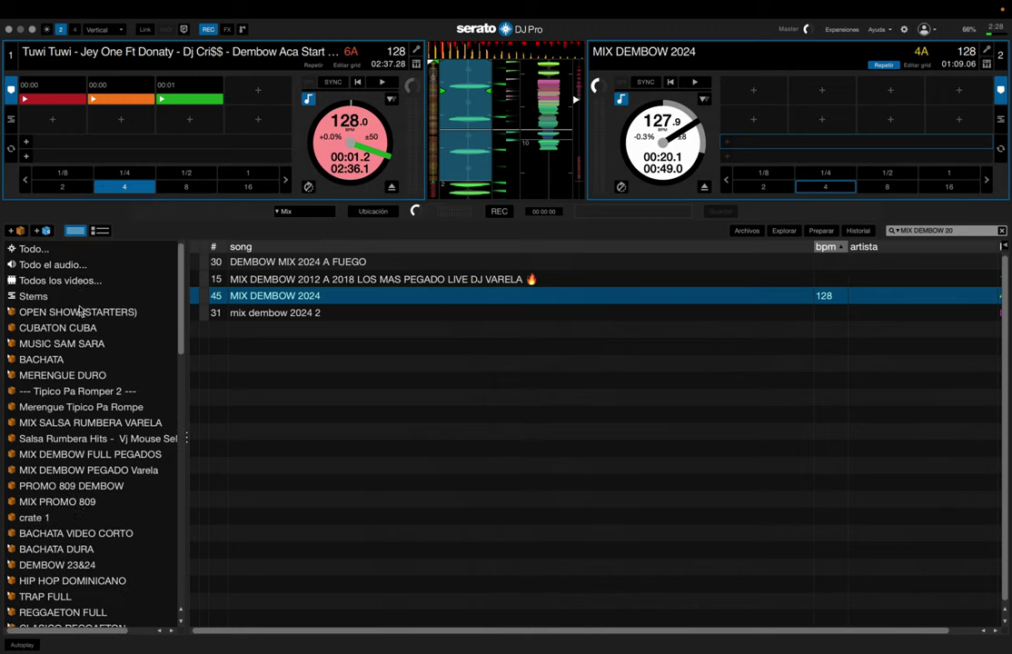
pyautogui.scroll(-15, 75, 309)
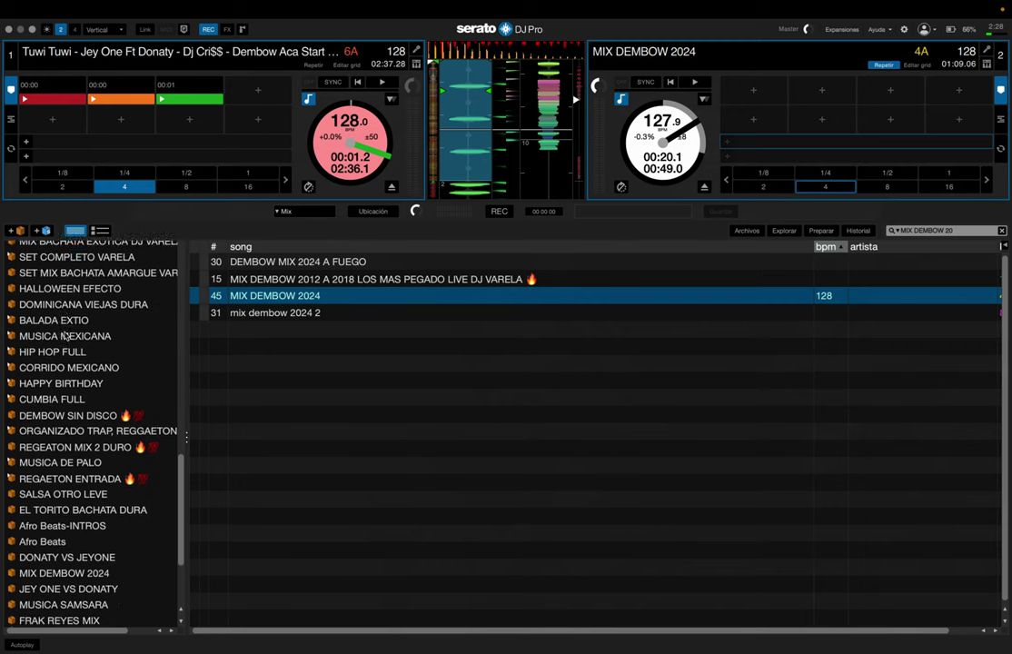
pyautogui.click(74, 346)
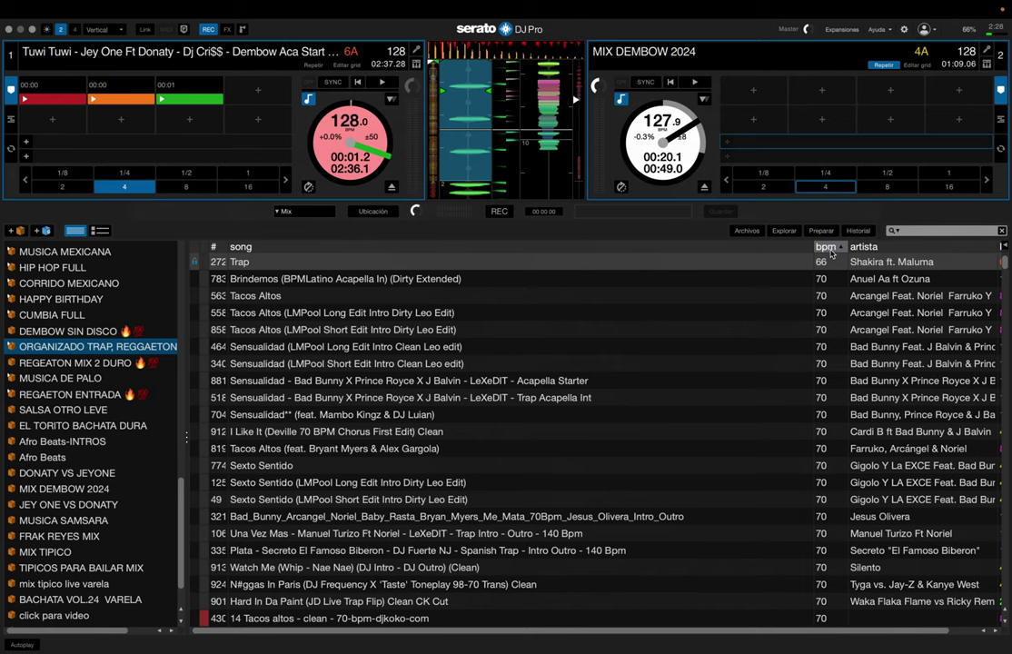
pyautogui.scroll(-5, 832, 451)
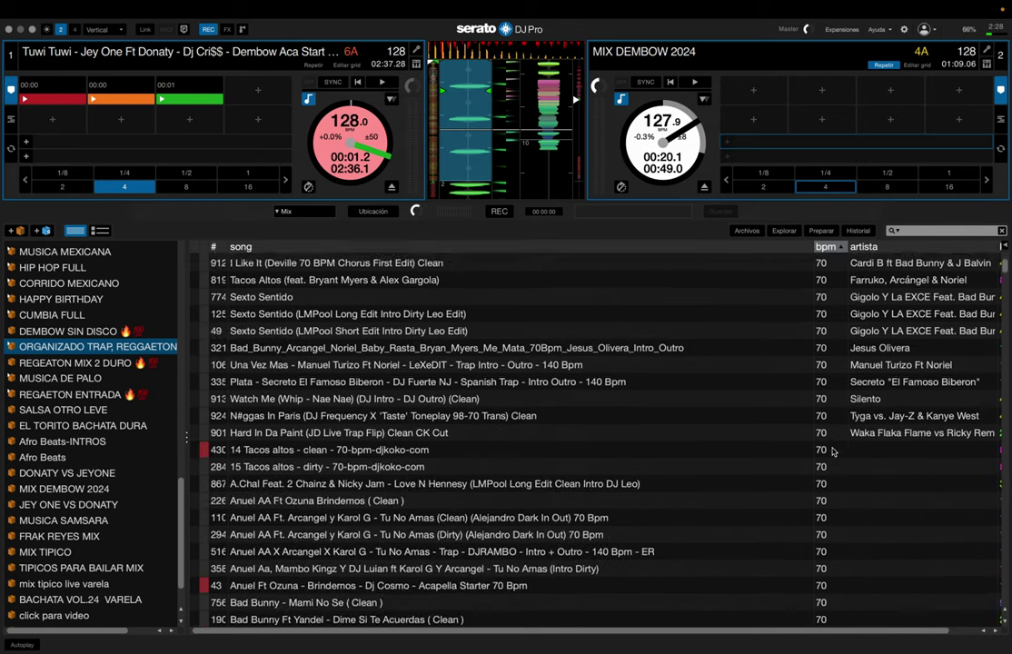
pyautogui.scroll(-15, 832, 451)
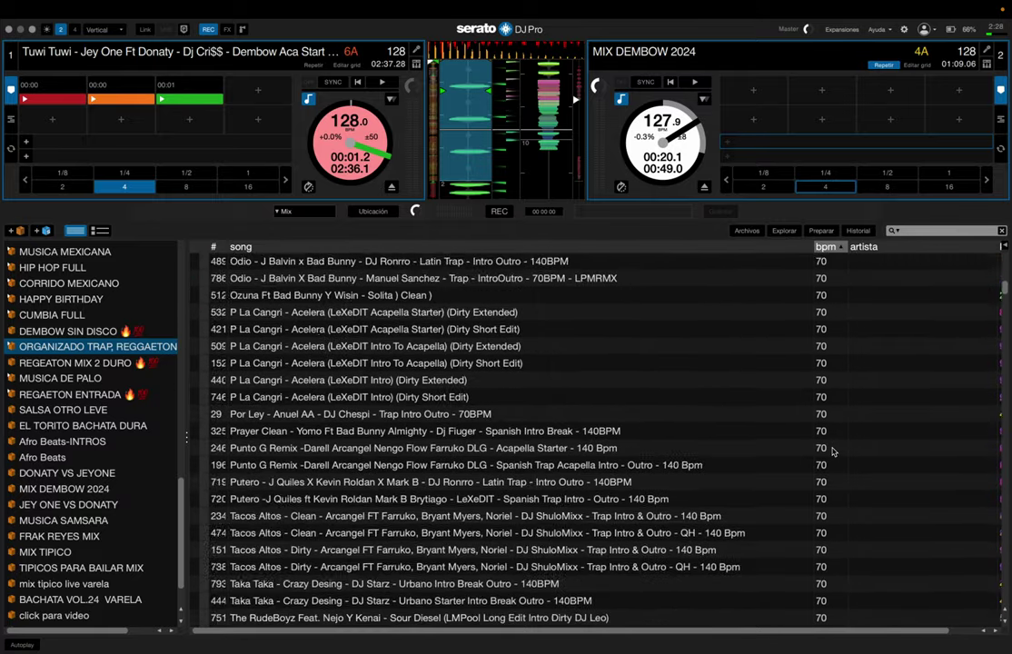
pyautogui.scroll(-15, 832, 451)
pyautogui.scroll(3, 833, 383)
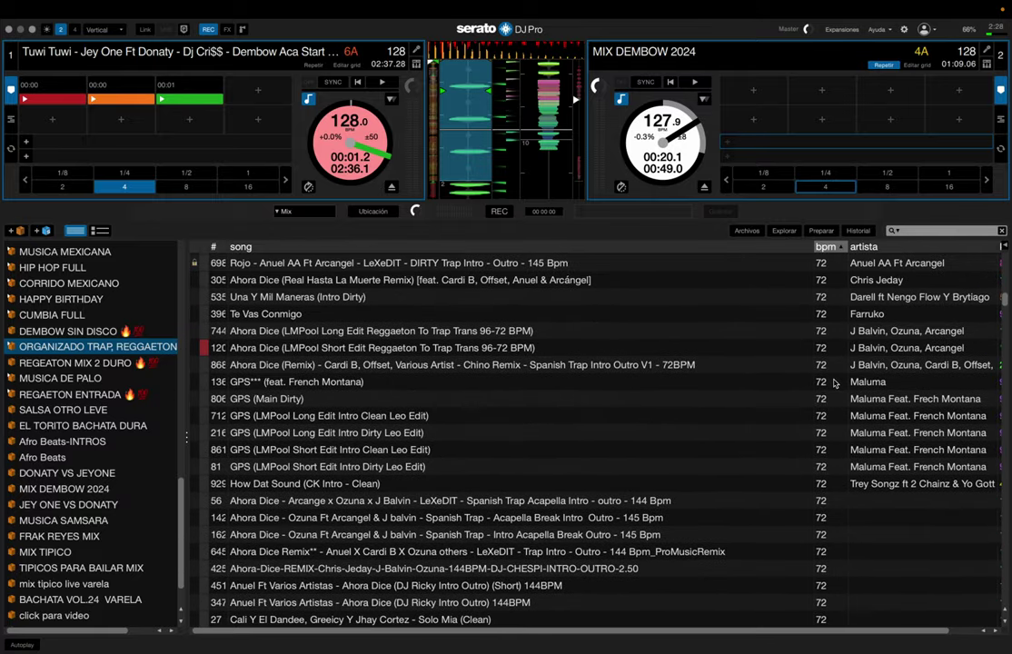
pyautogui.scroll(5, 834, 383)
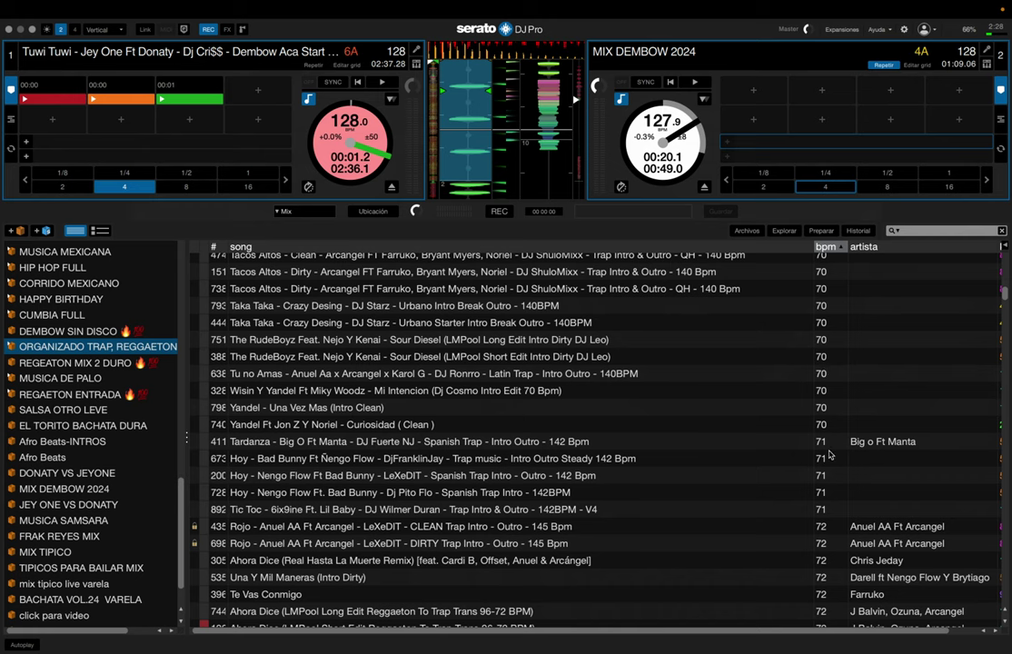
pyautogui.scroll(-1, 835, 536)
pyautogui.scroll(15, 837, 544)
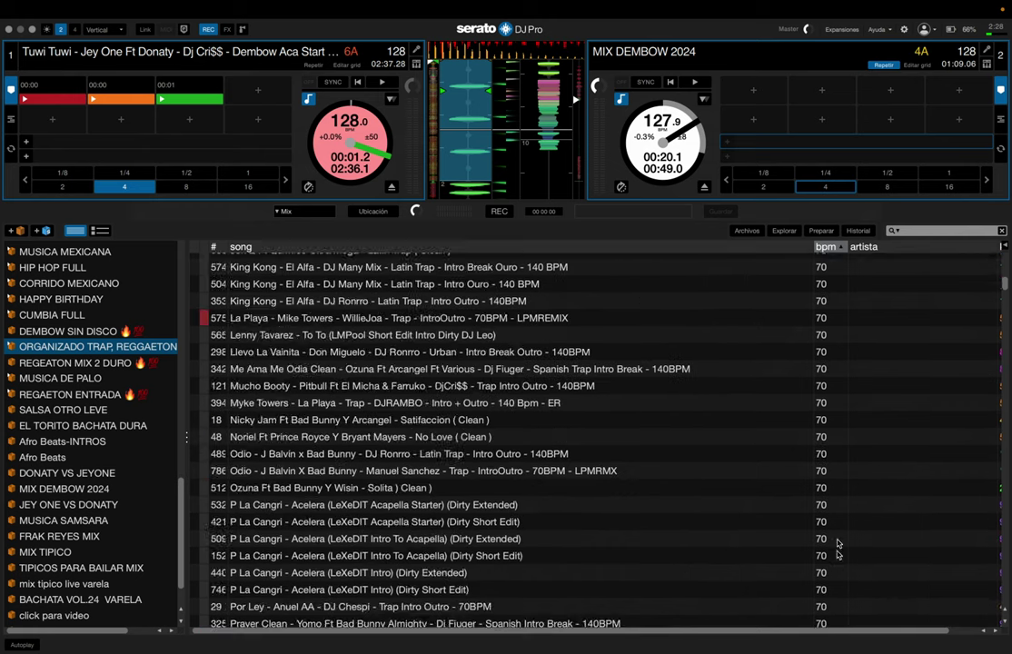
pyautogui.scroll(1, 837, 545)
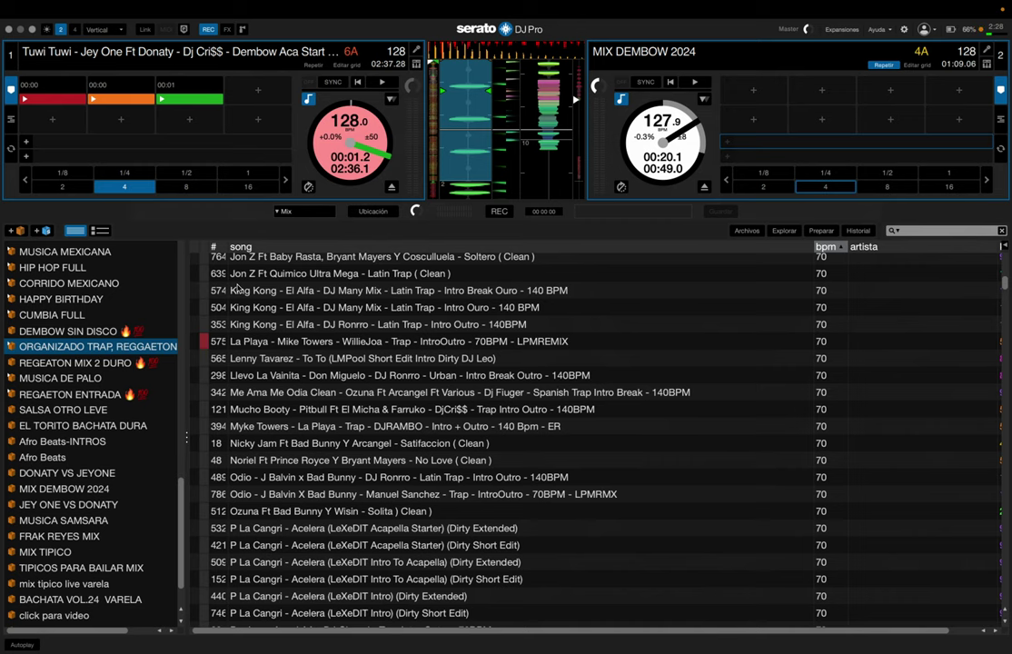
# - Look through the crate list and open the Recorded crate
pyautogui.scroll(10, 255, 309)
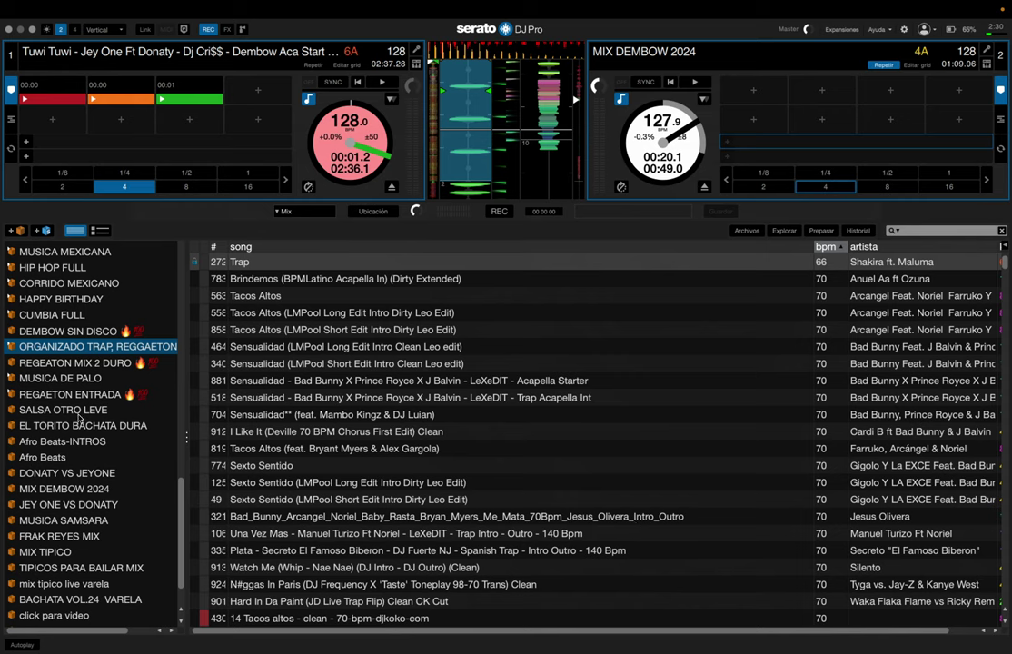
pyautogui.scroll(10, 79, 417)
pyautogui.scroll(-15, 79, 417)
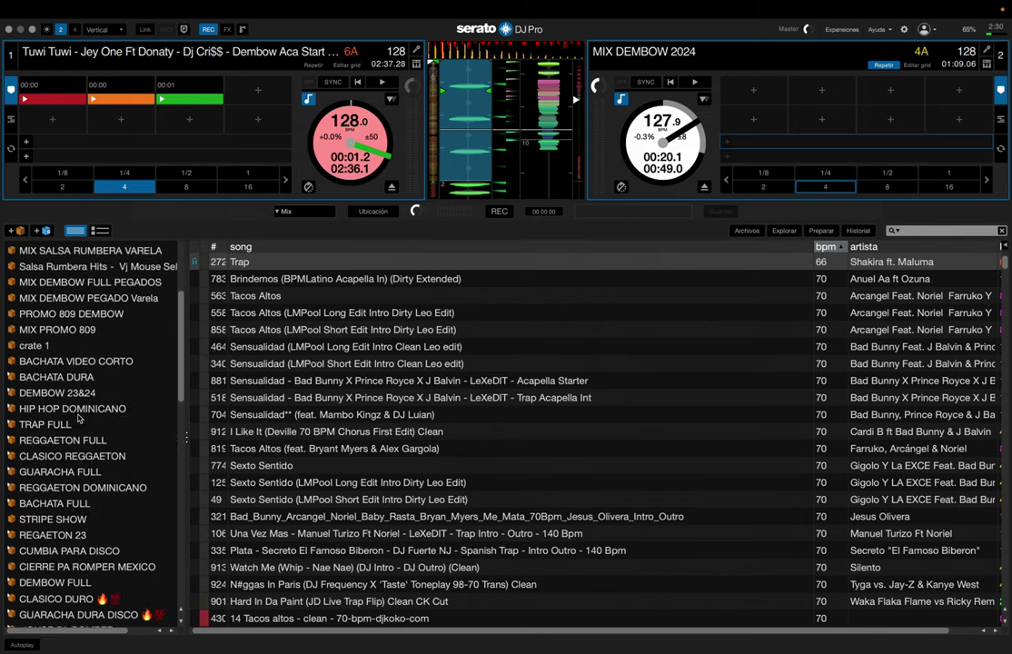
pyautogui.scroll(-8, 79, 418)
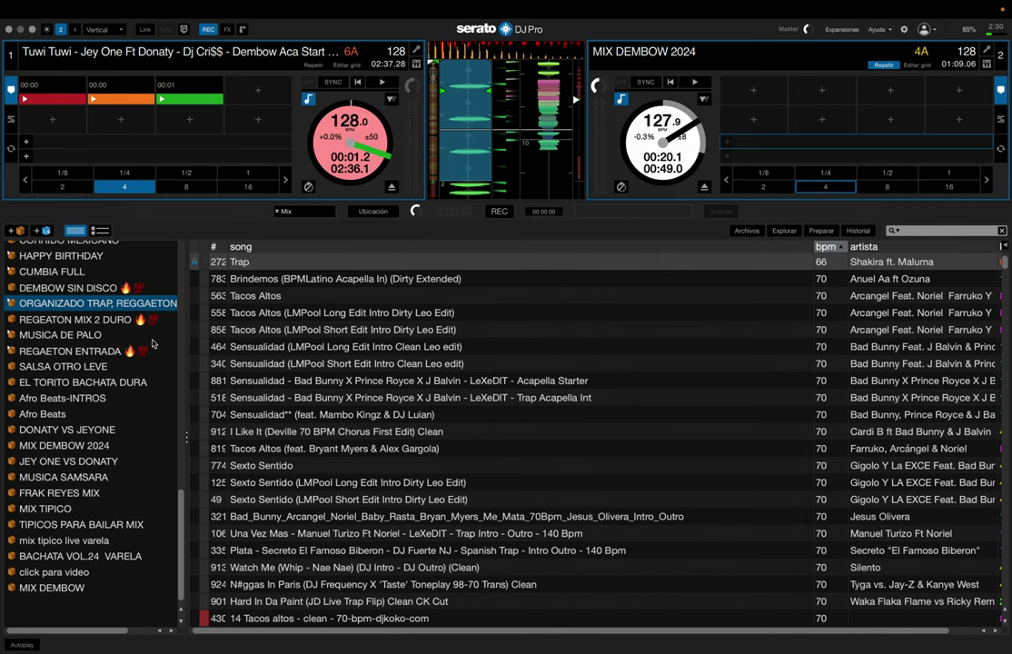
pyautogui.scroll(5, 108, 349)
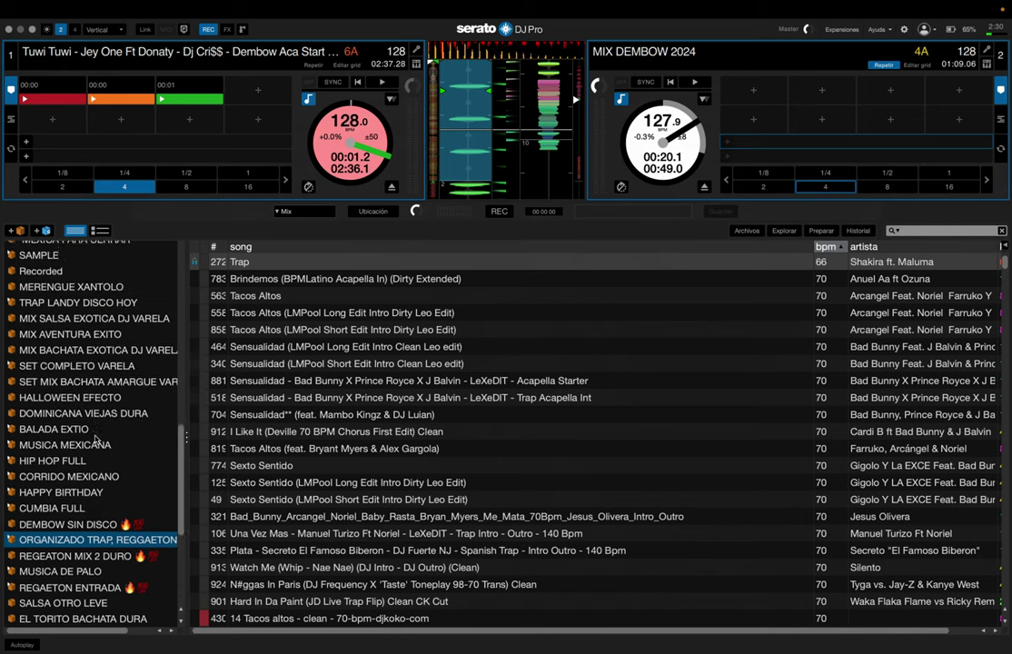
pyautogui.scroll(2, 91, 427)
pyautogui.click(47, 334)
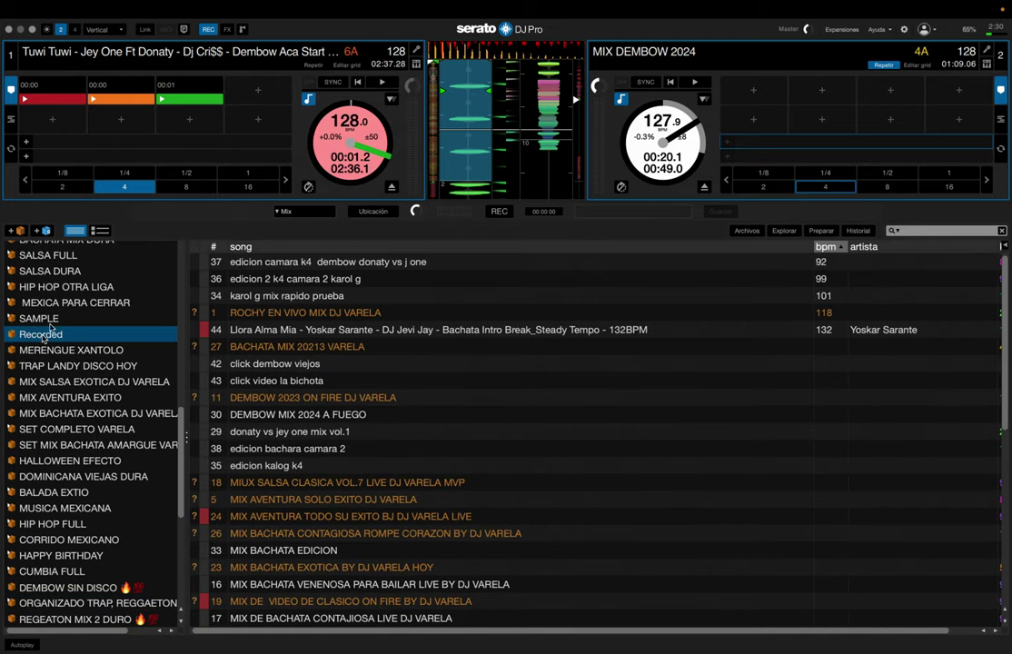
# - Take the Serato window out of full screen, move it aside, and copy MIX DEMBOW 2024 from the Recorded crate to the desktop
pyautogui.click(33, 30)
pyautogui.moveTo(214, 29); pyautogui.dragTo(759, 48)
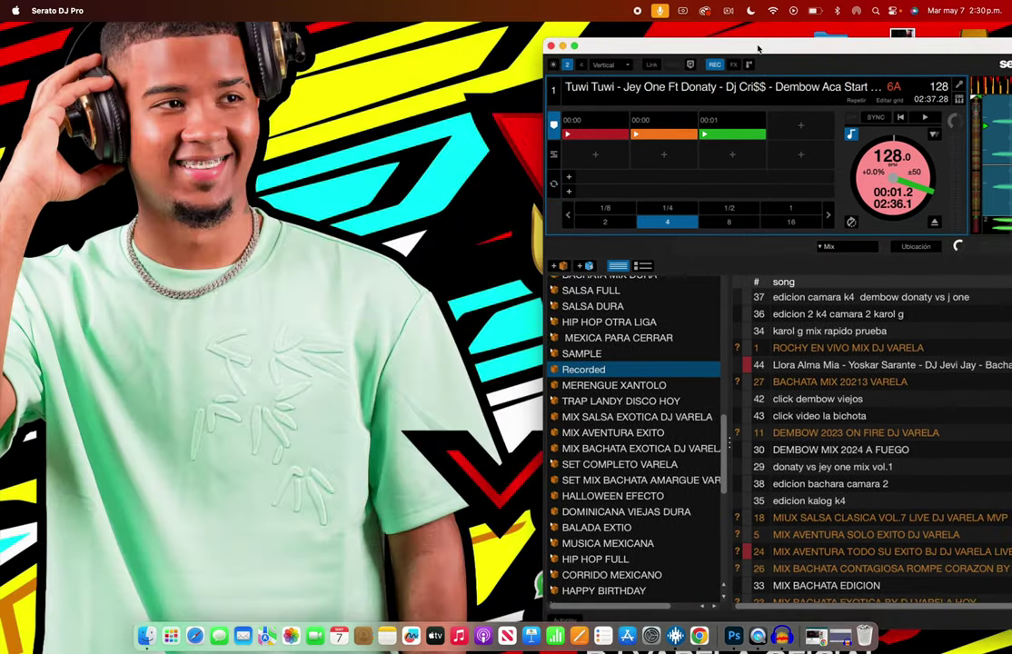
pyautogui.scroll(-5, 838, 366)
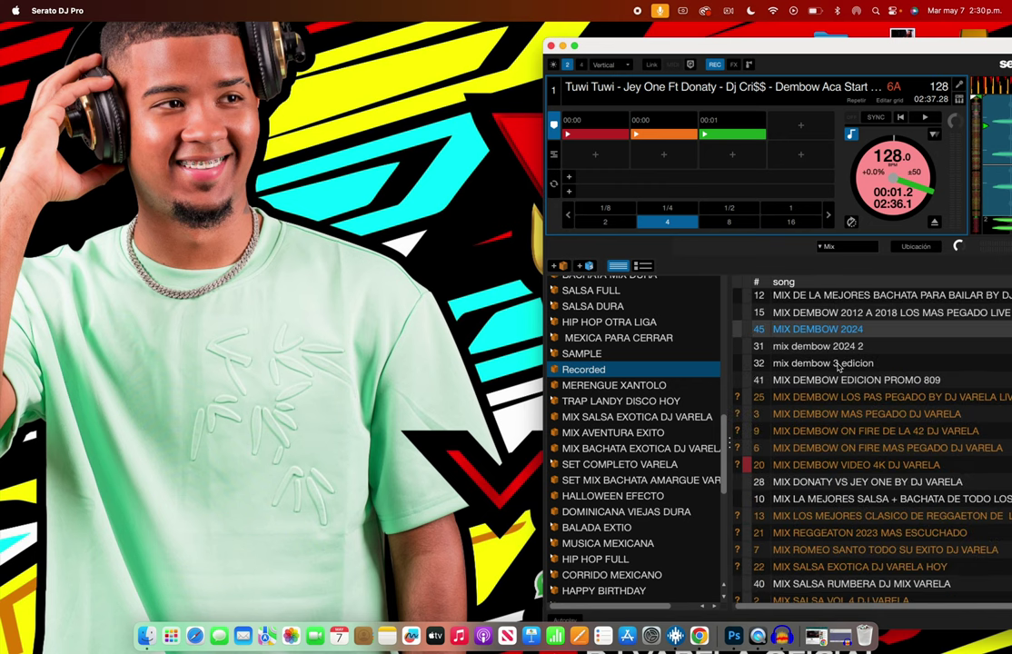
pyautogui.click(829, 309)
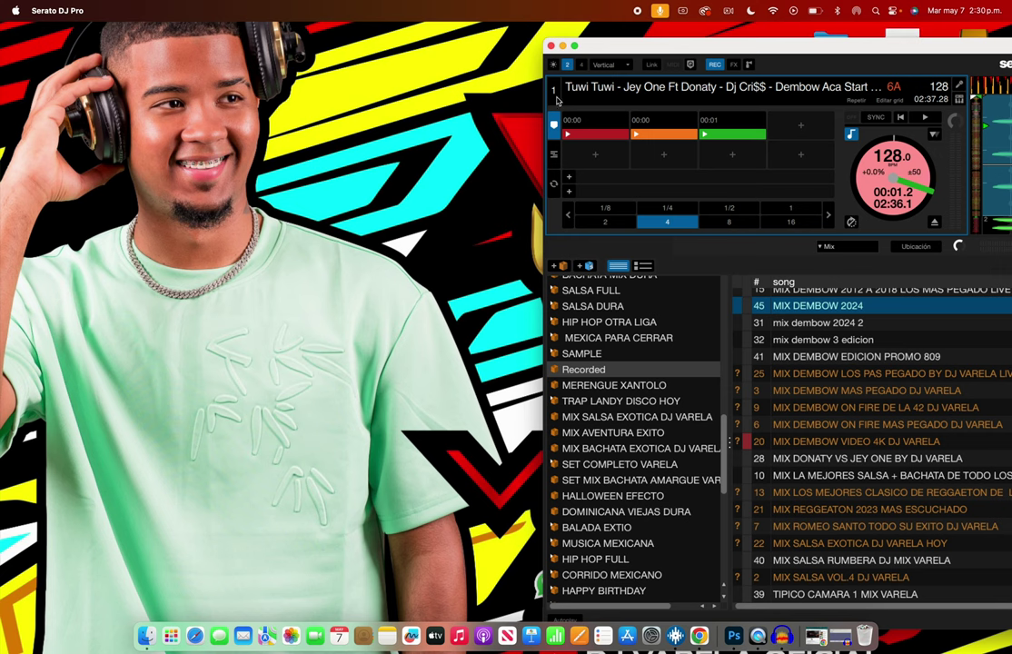
# - Minimize the Serato window and select the MIX DEMBOW 2024 .wav file on the desktop
pyautogui.moveTo(560, 44); pyautogui.dragTo(563, 47)
pyautogui.click(563, 48)
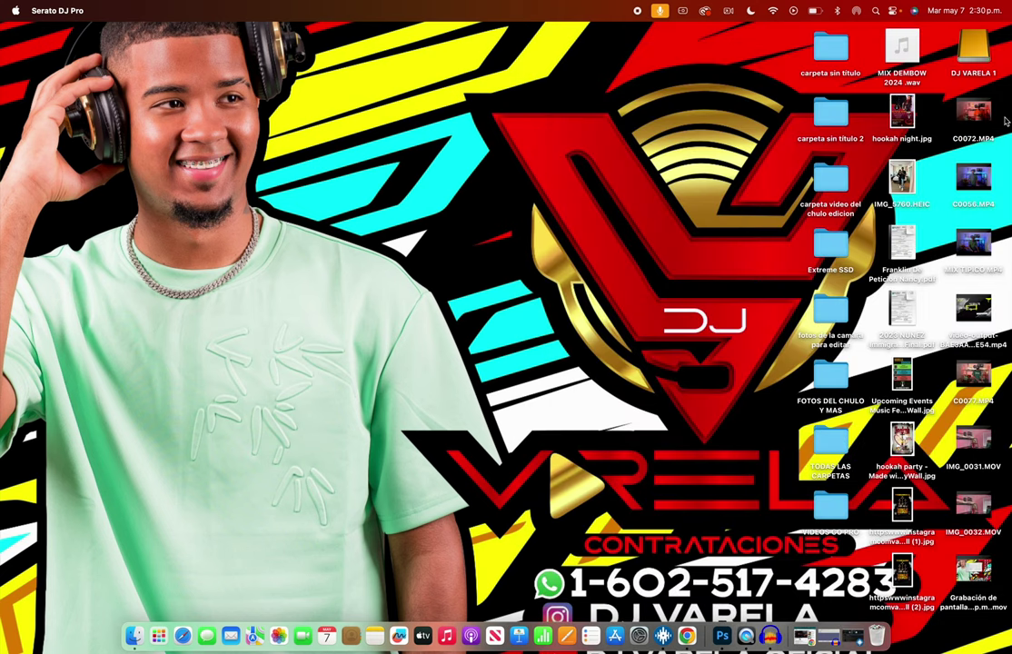
pyautogui.moveTo(911, 53); pyautogui.dragTo(785, 39)
pyautogui.click(901, 59)
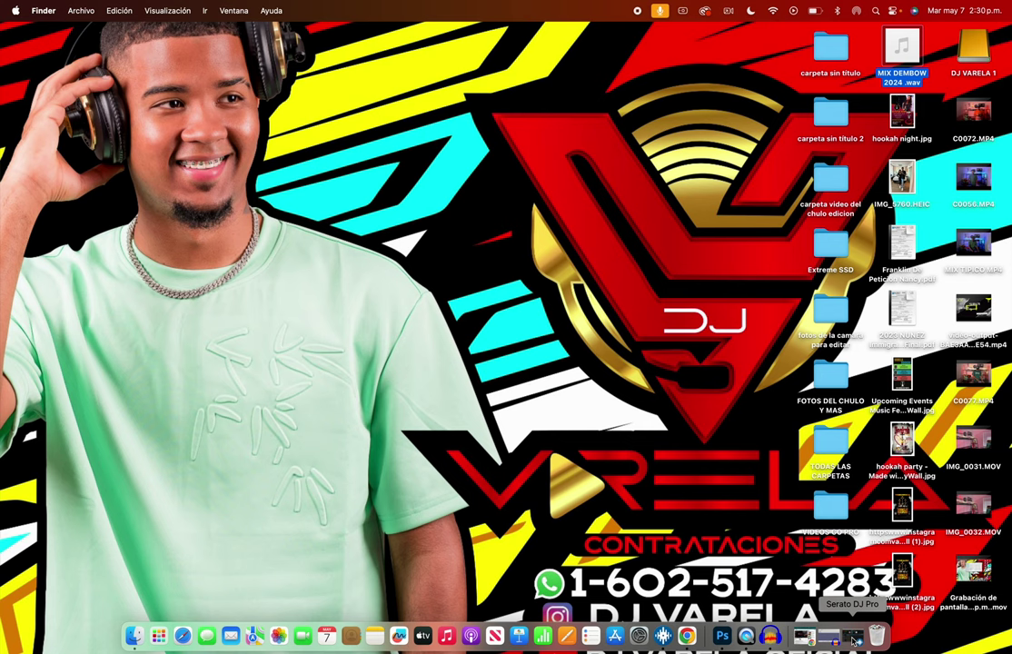
# - Restore the Serato window to full screen and return to the start of the crate list
pyautogui.click(853, 640)
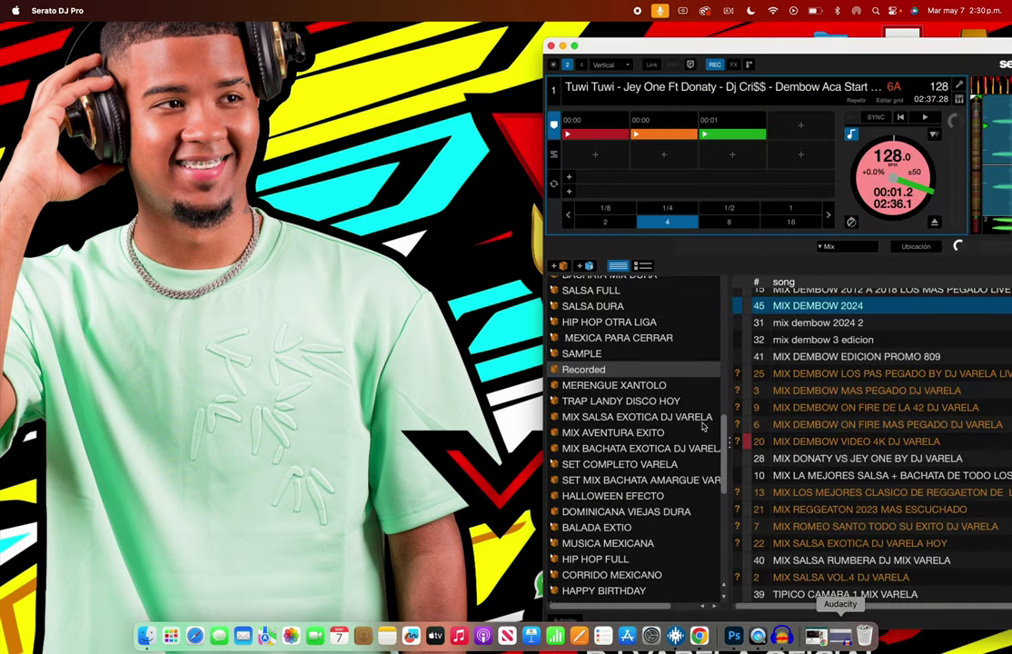
pyautogui.click(574, 46)
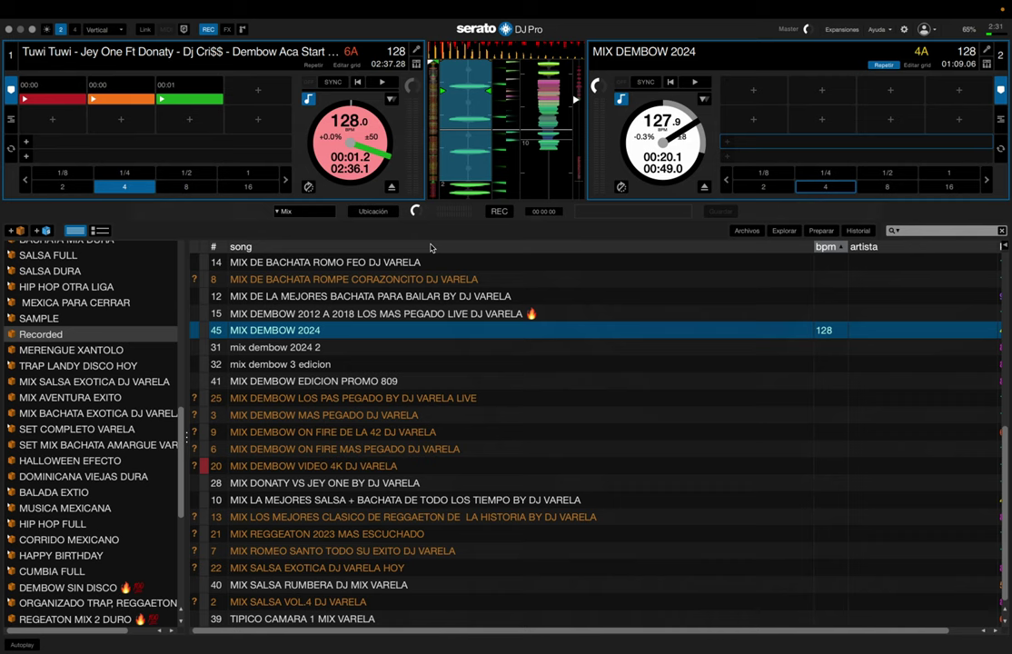
pyautogui.scroll(3, 109, 396)
pyautogui.scroll(5, 109, 396)
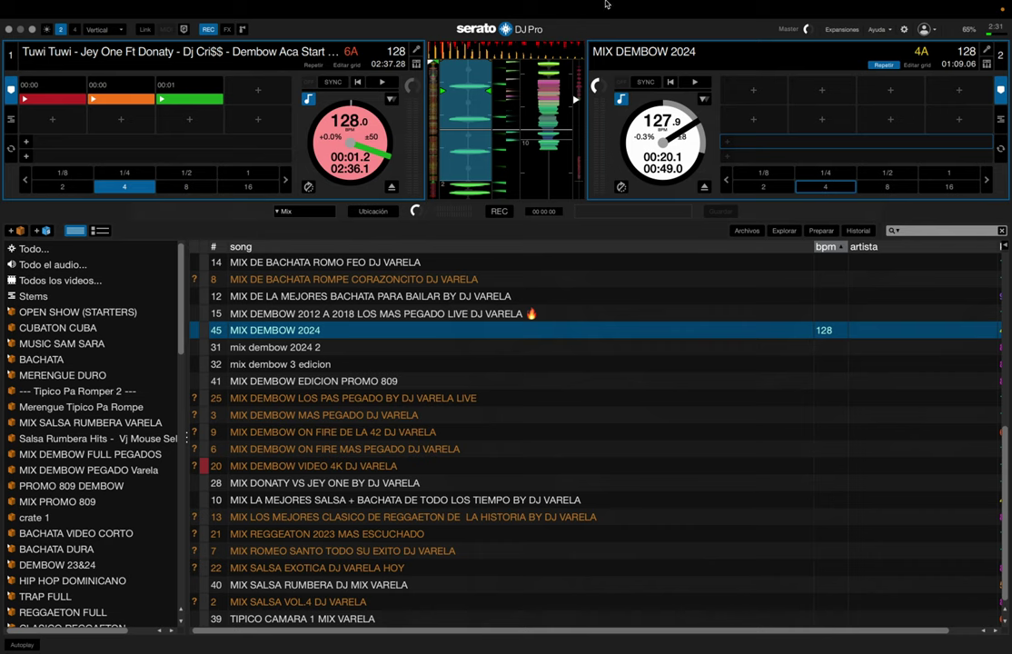
# - Switch the Serato window from full screen back to a regular window
pyautogui.click(32, 30)
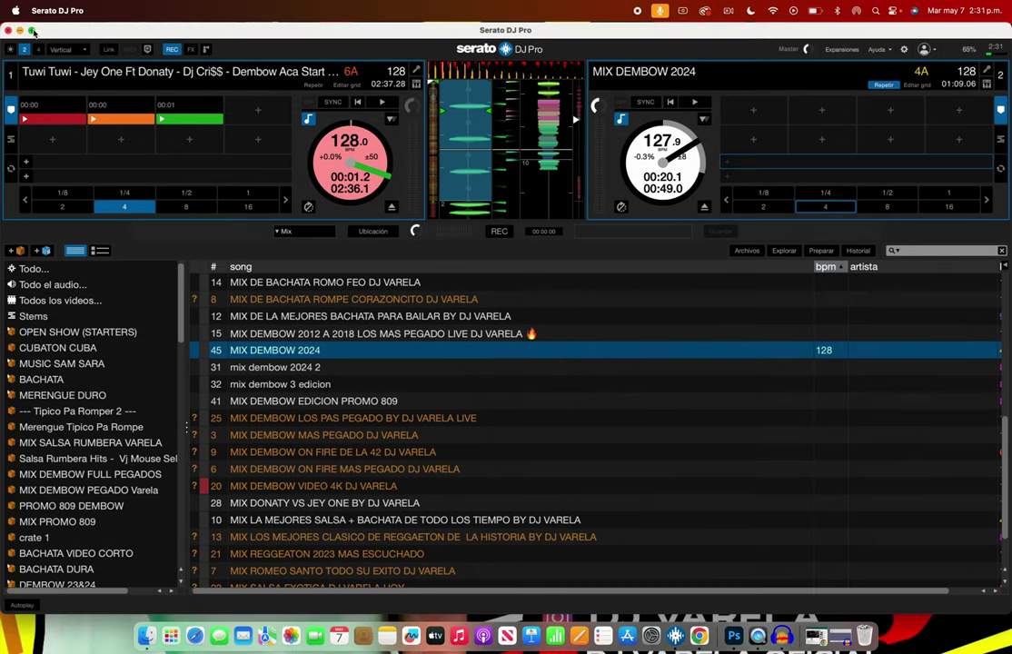
pyautogui.moveTo(30, 32)
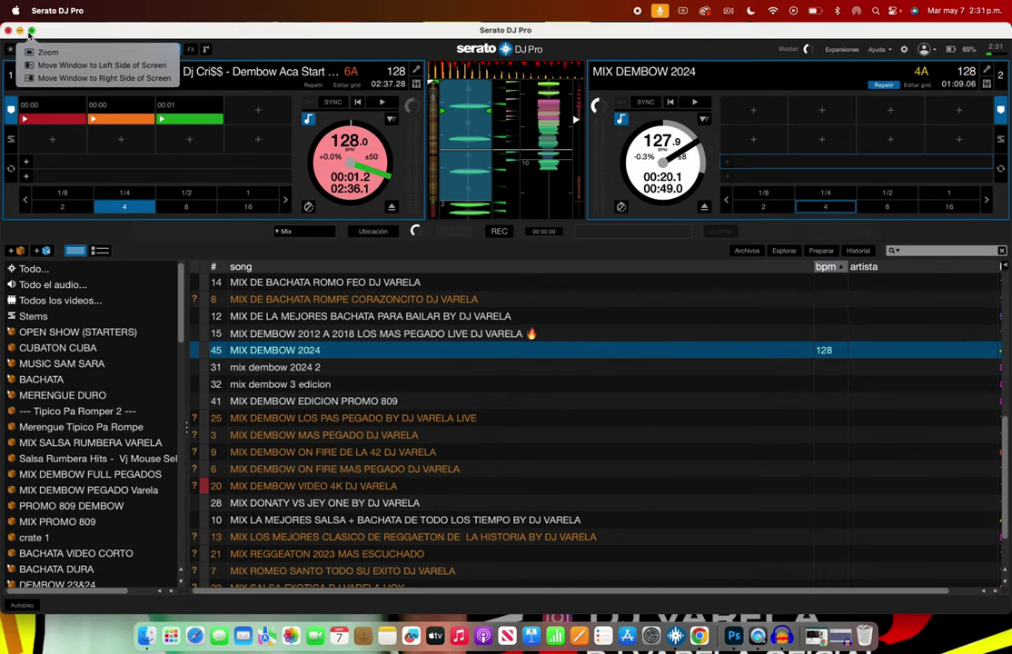